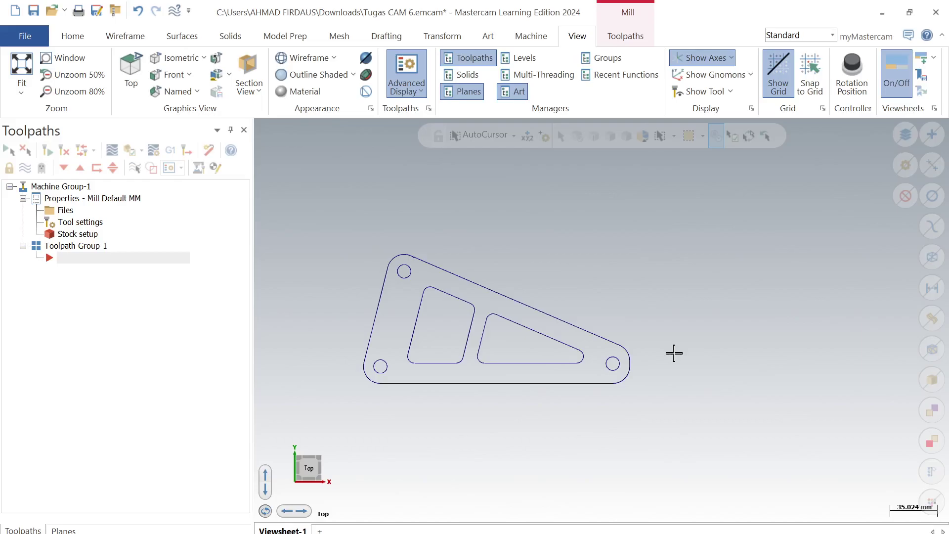
Draw a rectangle enclosing the whole plate outline, about 243 mm wide and 147 mm high
scroll(593, 413, down, 2)
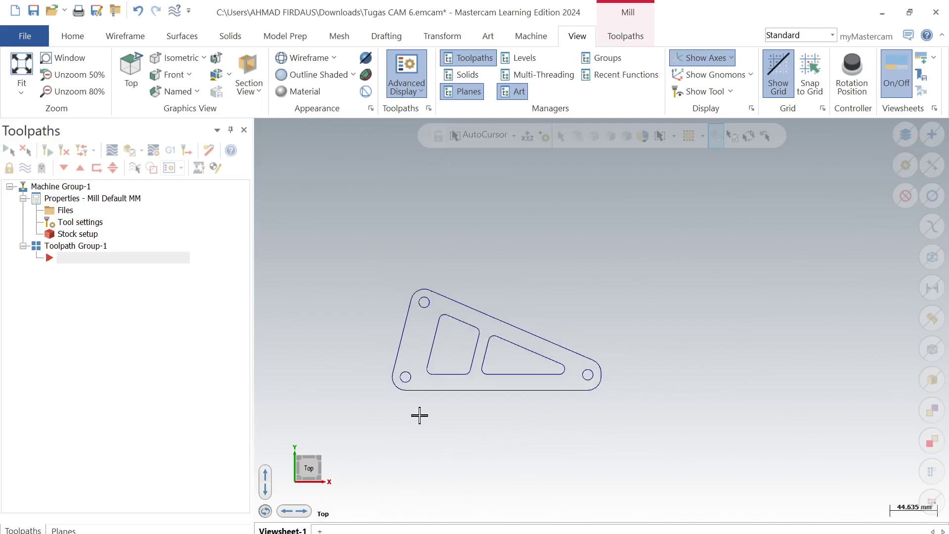
scroll(419, 415, up, 1)
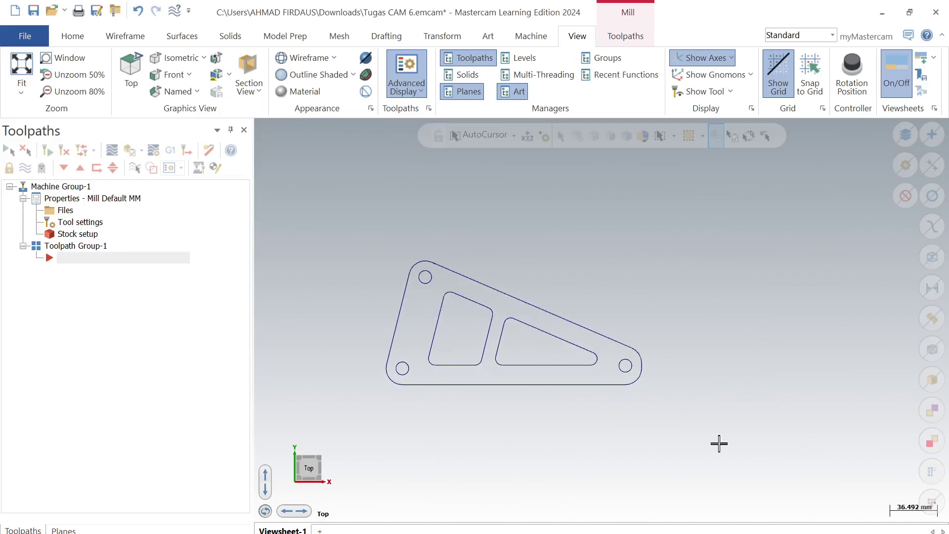
click(125, 37)
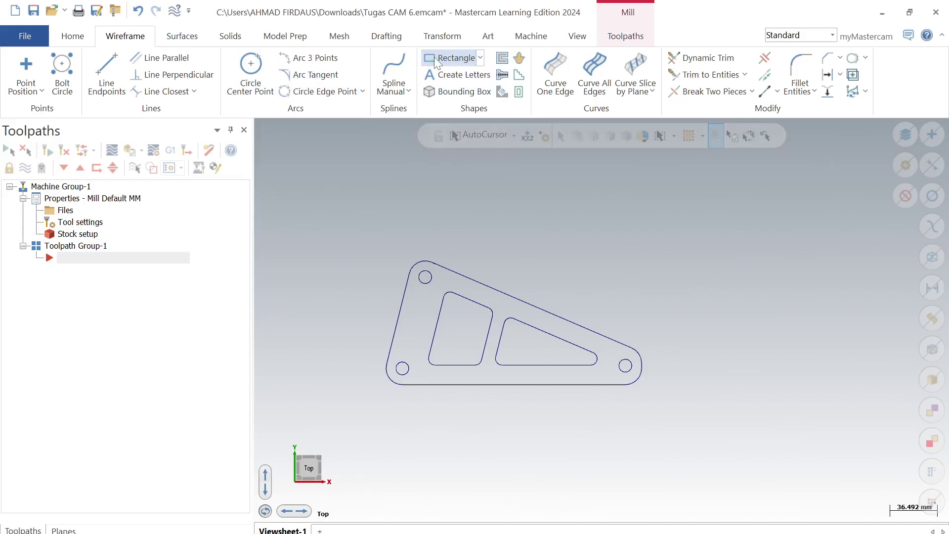
click(452, 58)
click(352, 229)
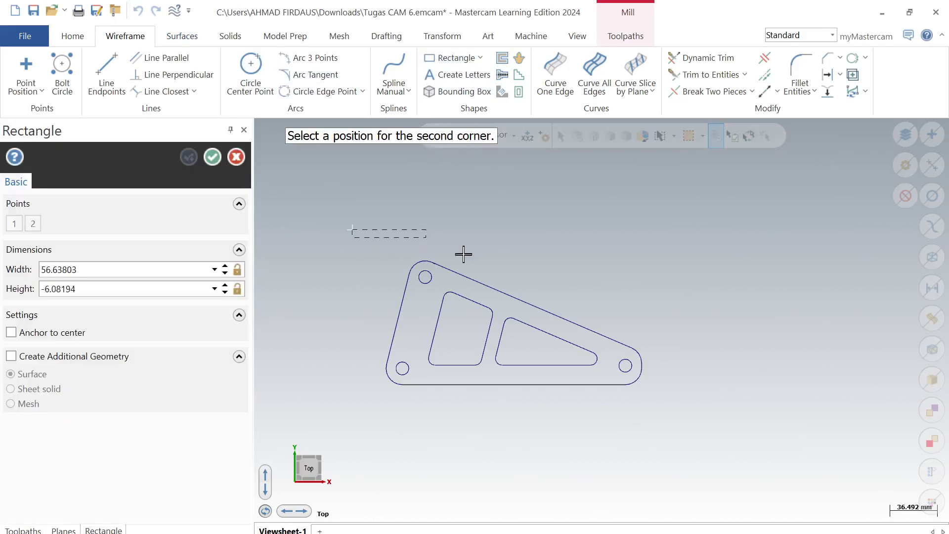
click(668, 421)
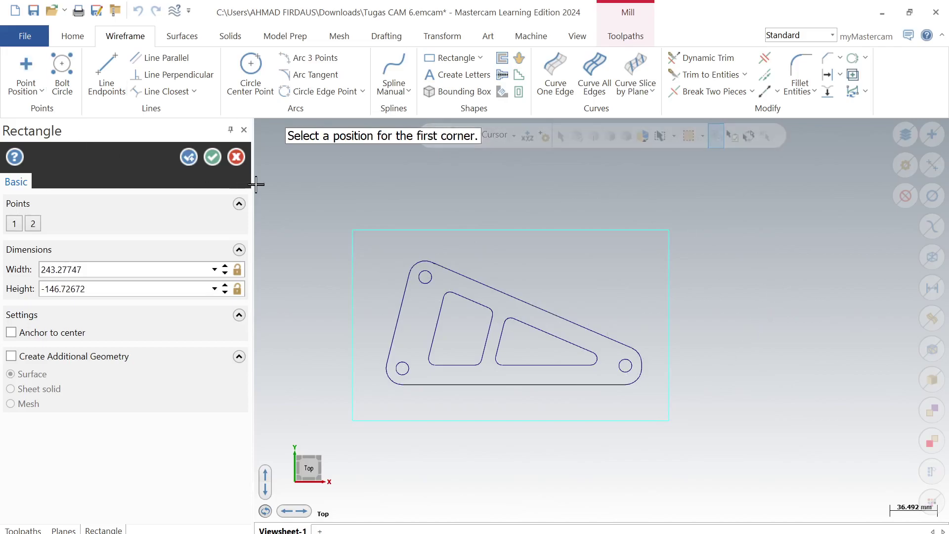
click(212, 158)
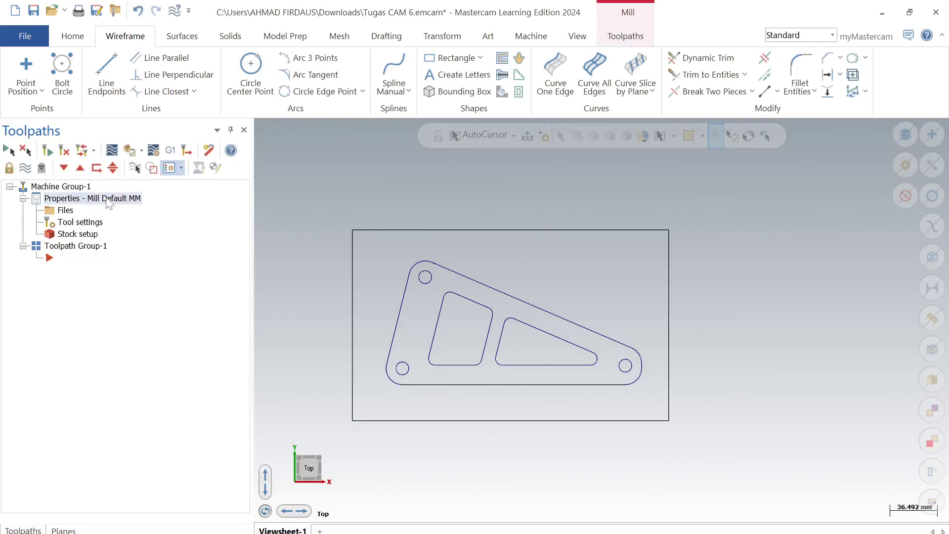
click(93, 235)
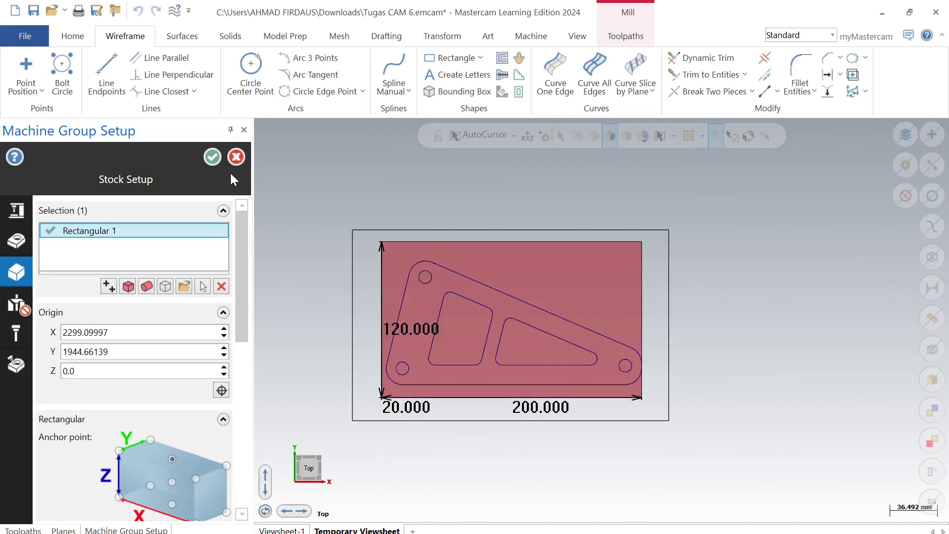
click(236, 157)
click(218, 349)
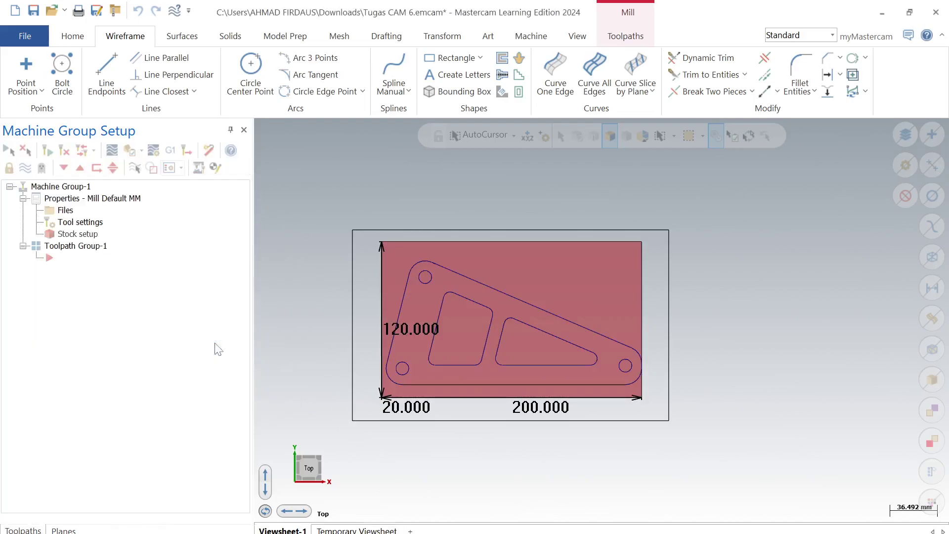
Select all four sides of the rectangle surrounding the plate
click(417, 231)
click(351, 261)
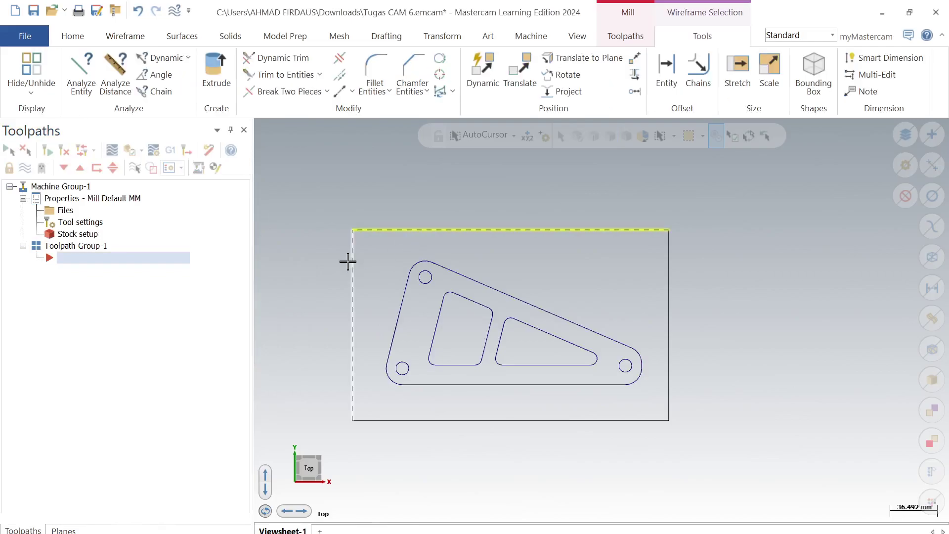
click(455, 420)
click(668, 284)
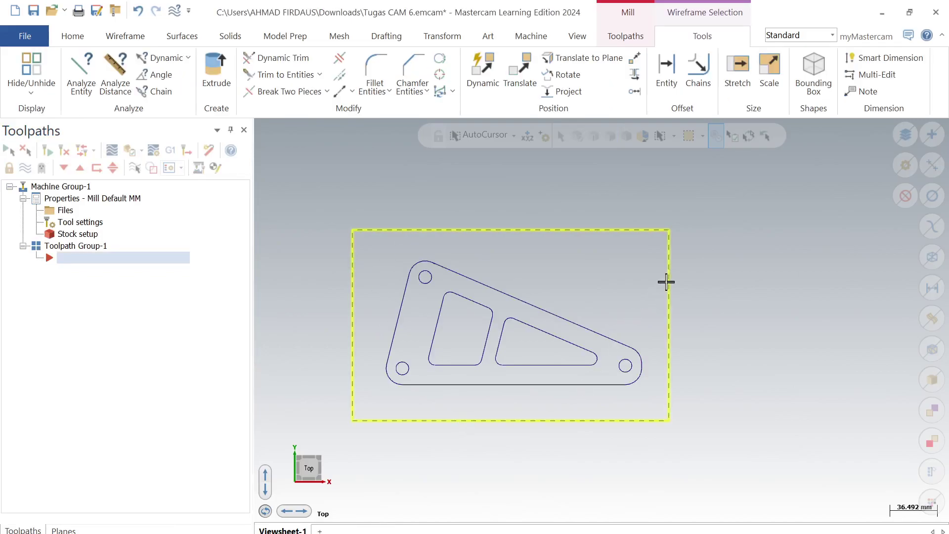
Review the rectangular stock's dimensions in the stock setup, re-enter its height and accept the setup
click(89, 239)
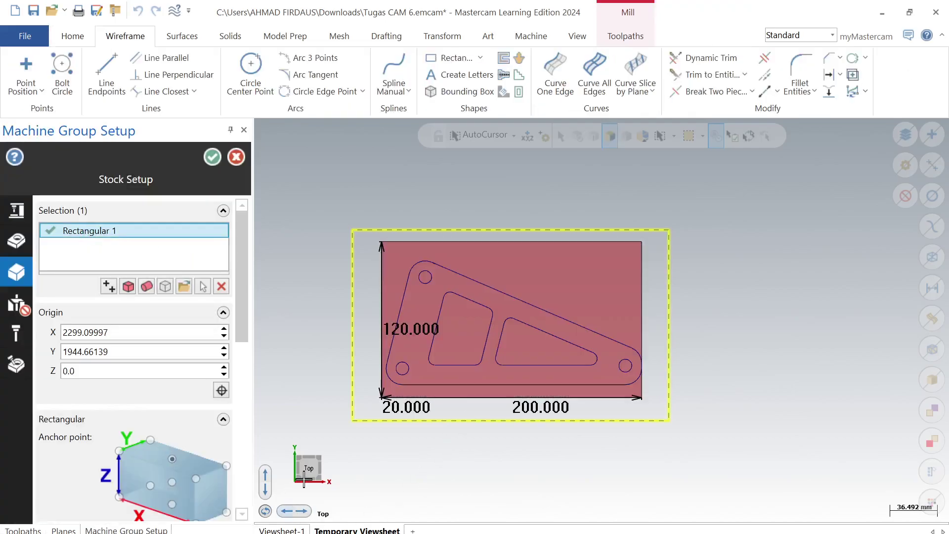
scroll(360, 417, up, 2)
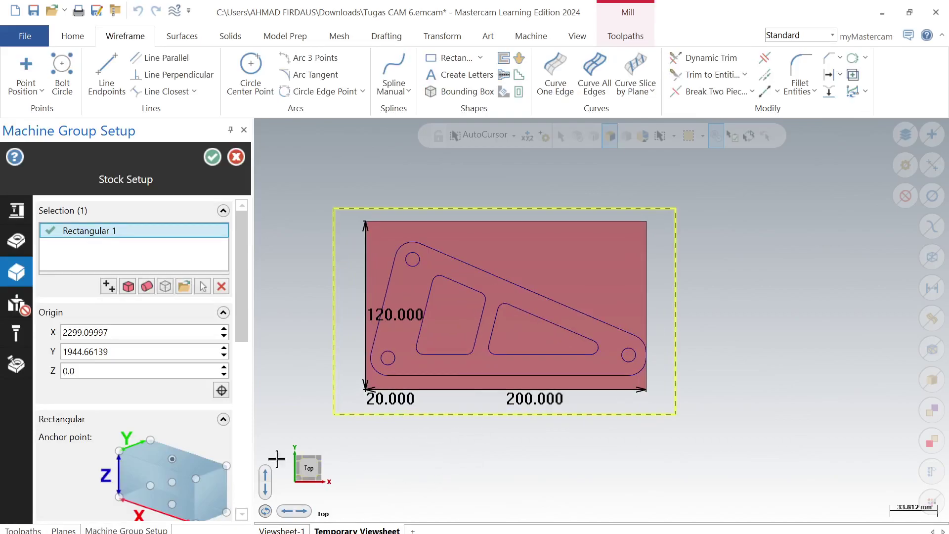
scroll(70, 341, down, 5)
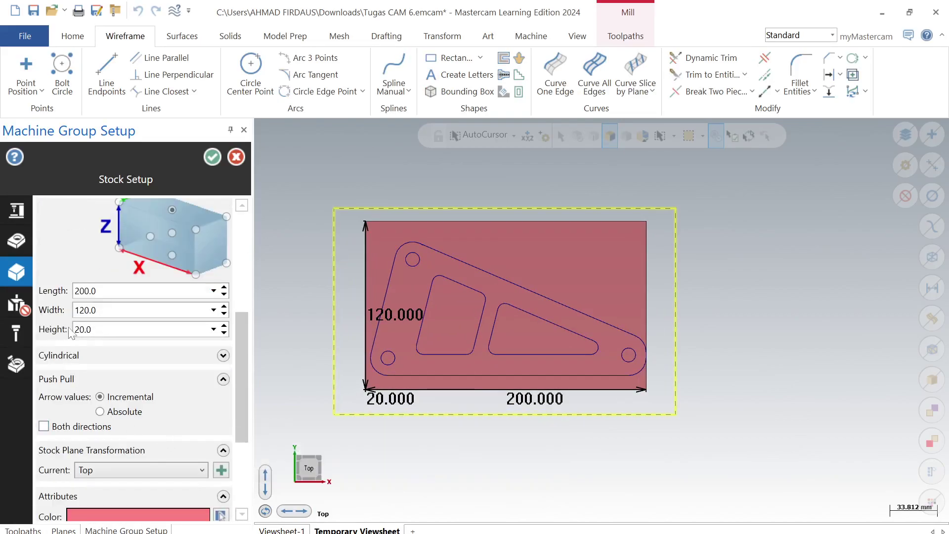
scroll(79, 341, up, 2)
scroll(99, 376, down, 2)
scroll(99, 376, up, 2)
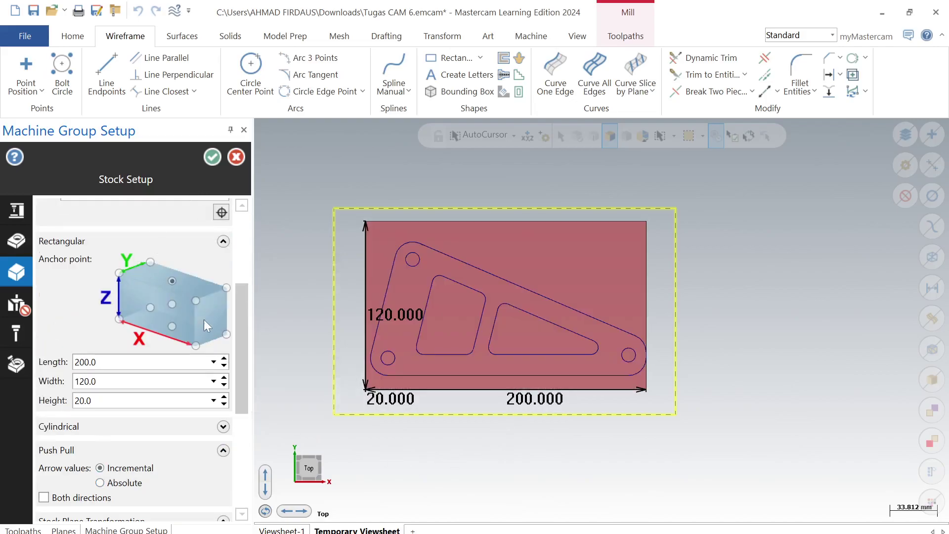
scroll(212, 250, down, 3)
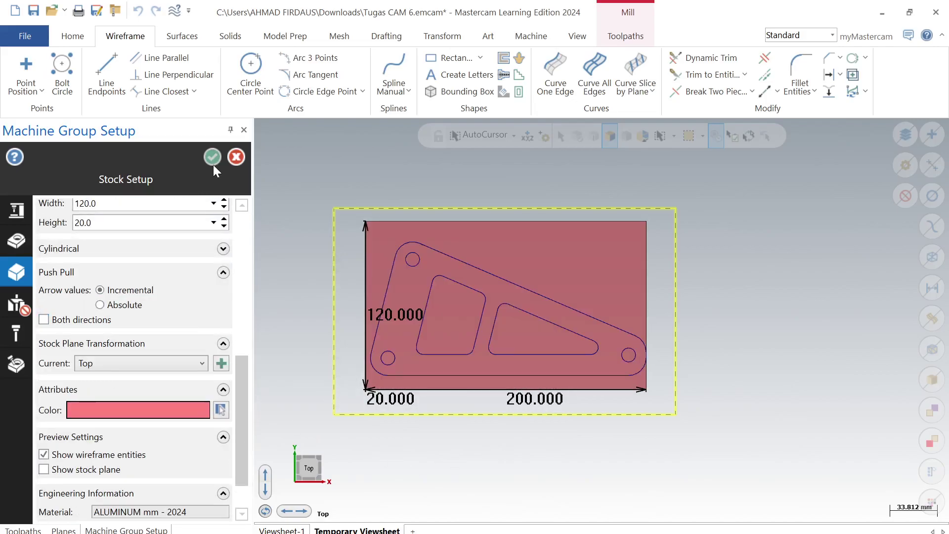
middle_drag(491, 431, 485, 362)
click(84, 222)
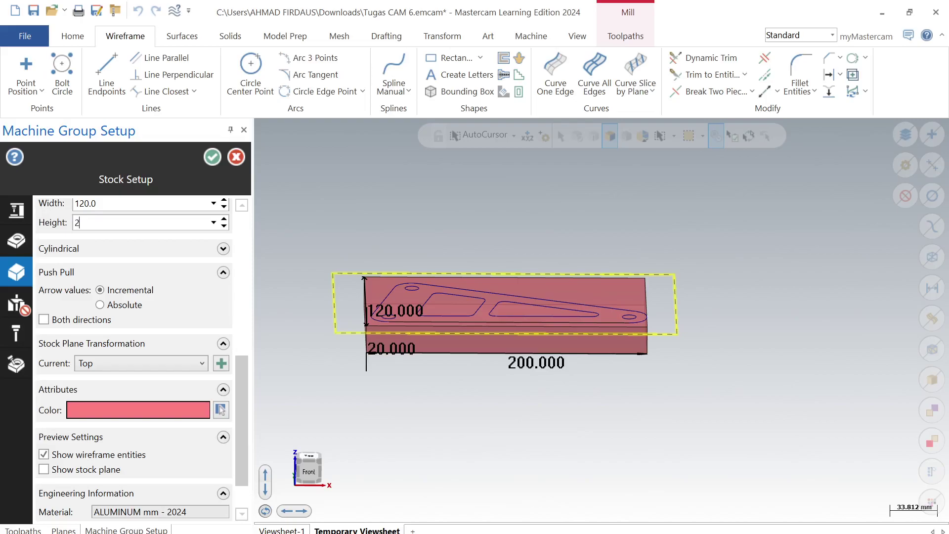
click(212, 156)
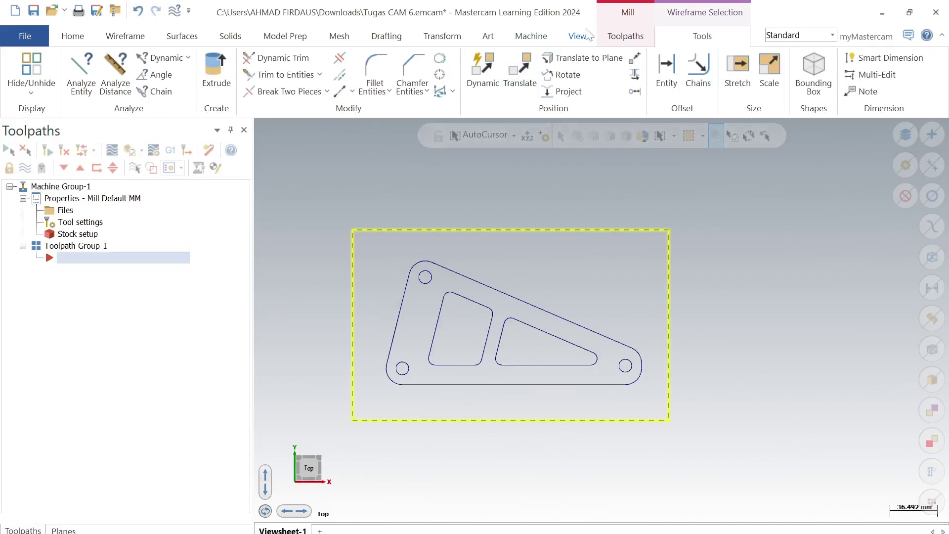
Create a Face toolpath using the rectangle around the plate as its chain
click(631, 42)
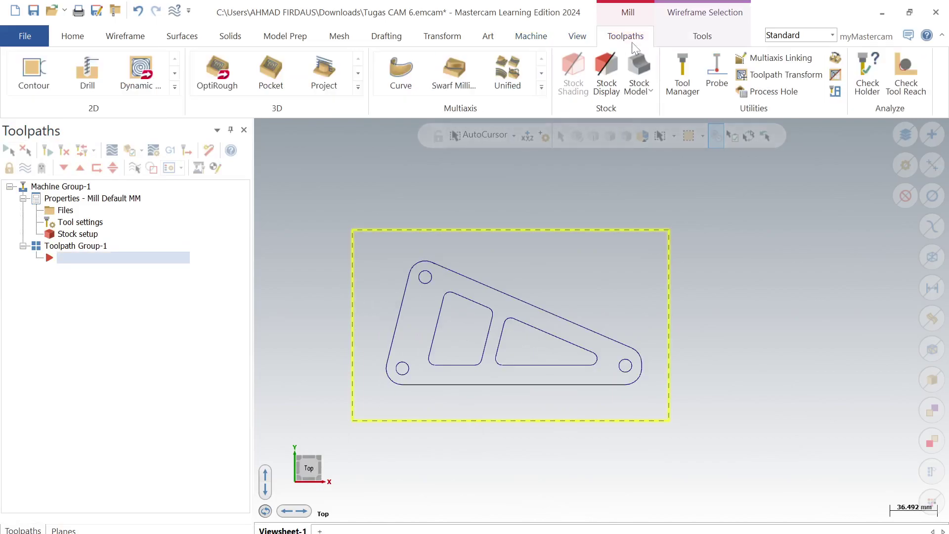
click(175, 73)
click(40, 78)
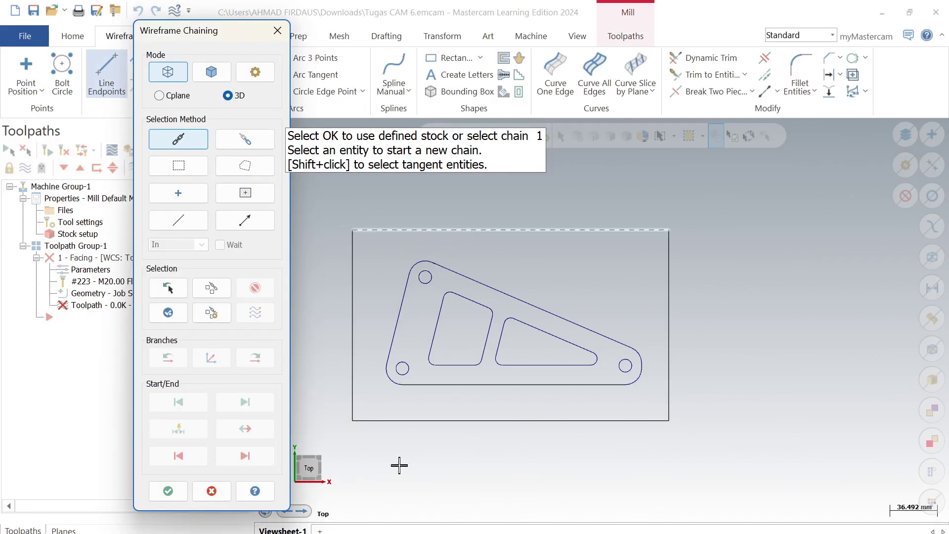
click(409, 228)
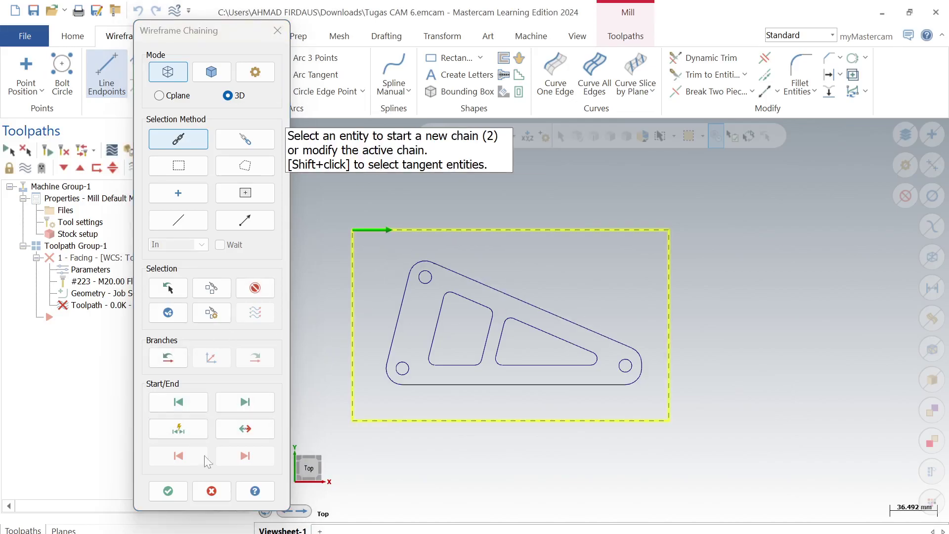
click(169, 491)
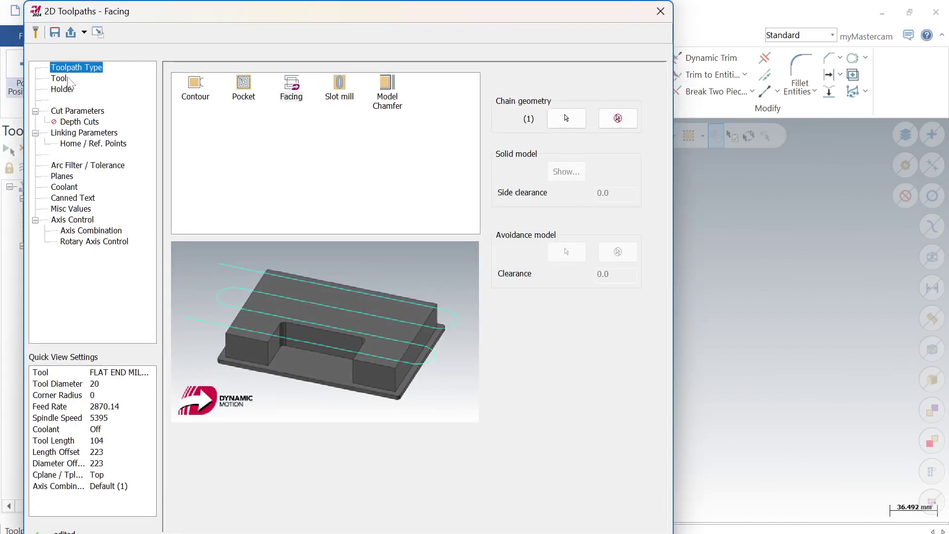
Check the facing operation's tool settings, then set its cutting method to Zigzag
click(68, 79)
click(59, 79)
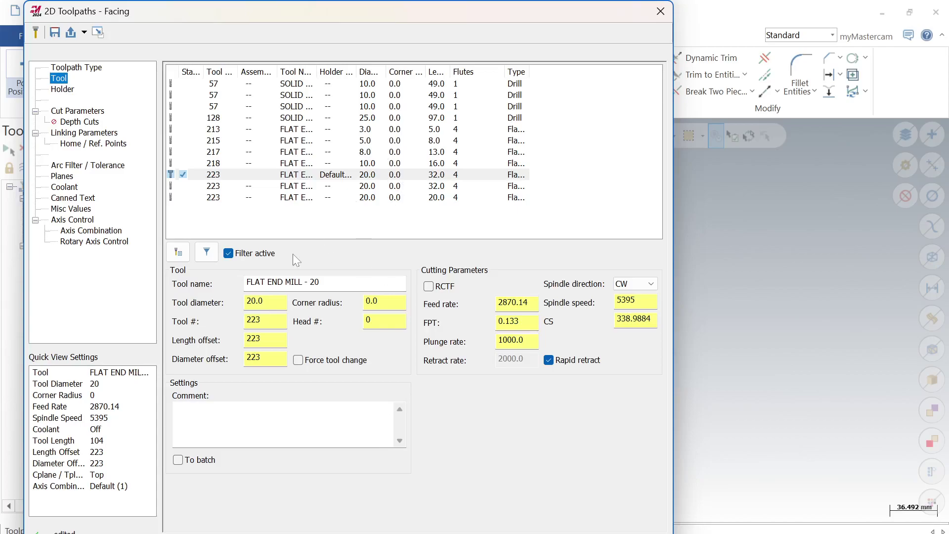
click(86, 111)
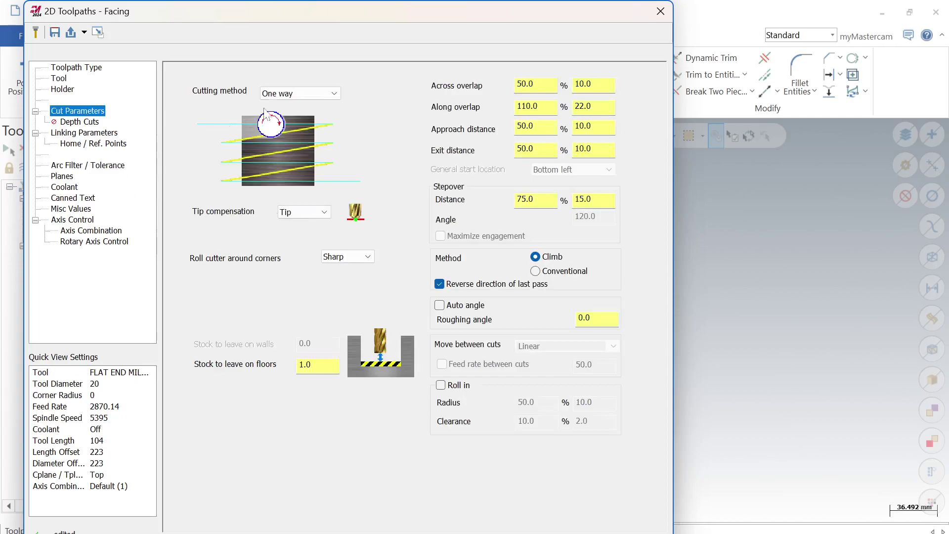
click(306, 95)
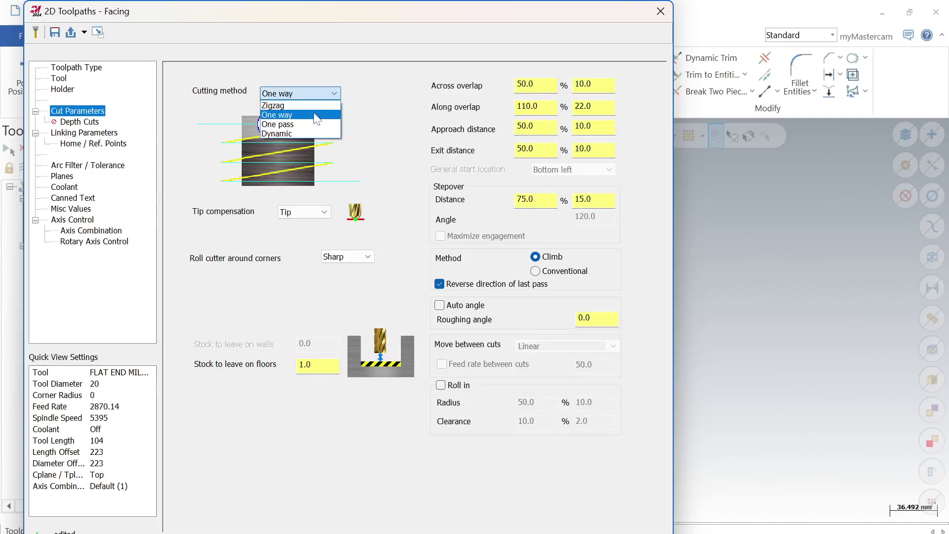
click(317, 125)
click(316, 94)
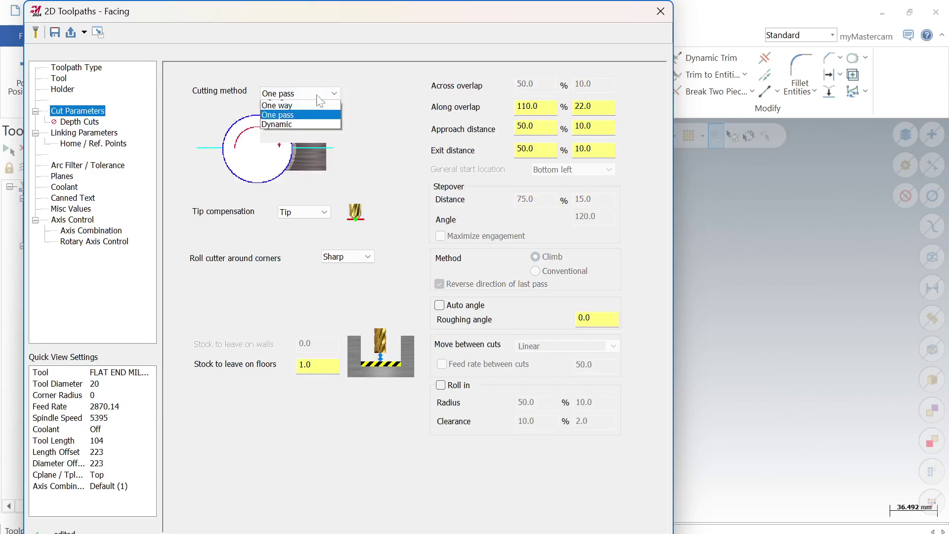
click(315, 115)
click(312, 94)
click(292, 104)
Enable depth cuts for the facing operation
click(102, 132)
click(91, 123)
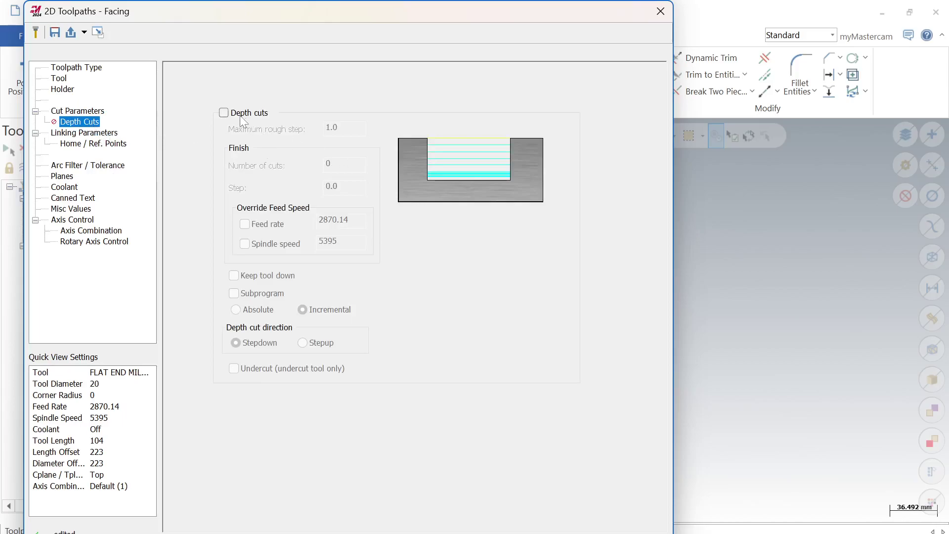
click(224, 112)
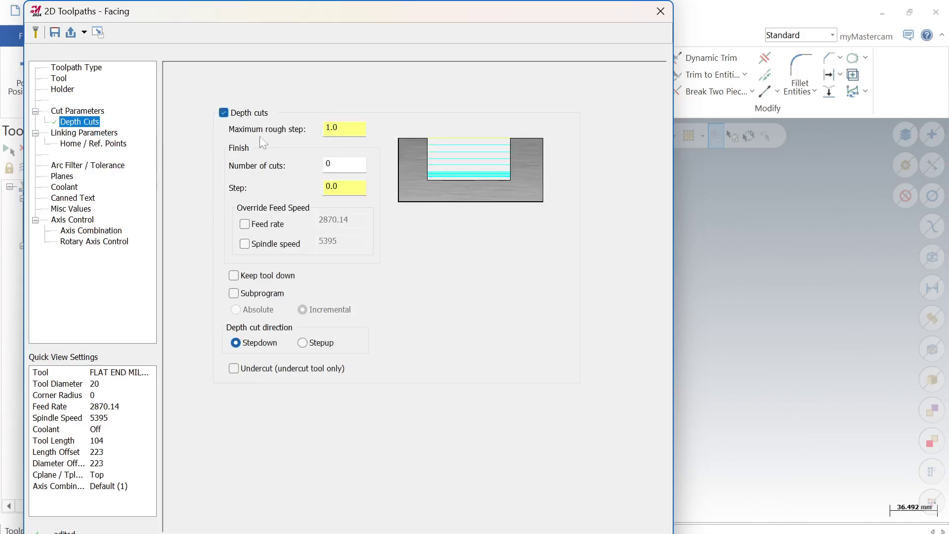
Set the facing operation's linking depth to -2 and generate the toolpath
click(75, 133)
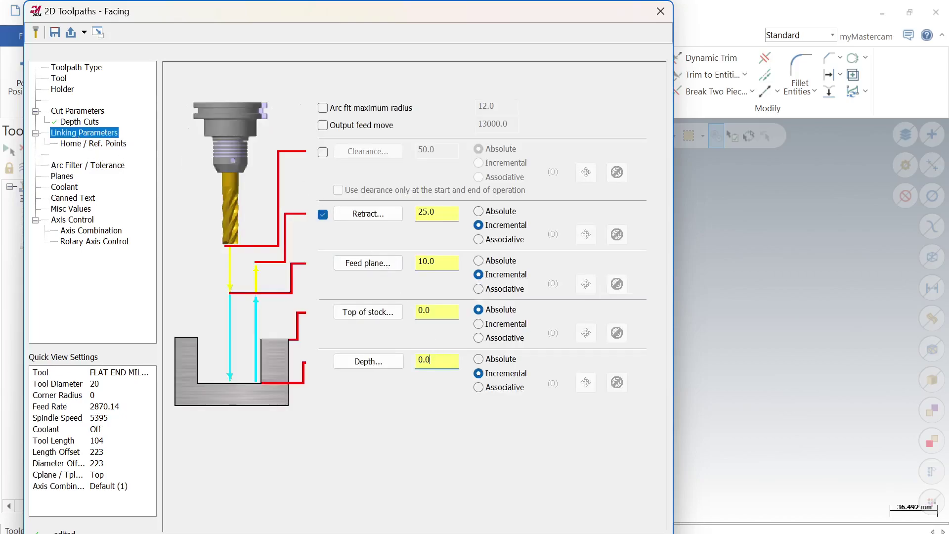
text(-2)
key(Return)
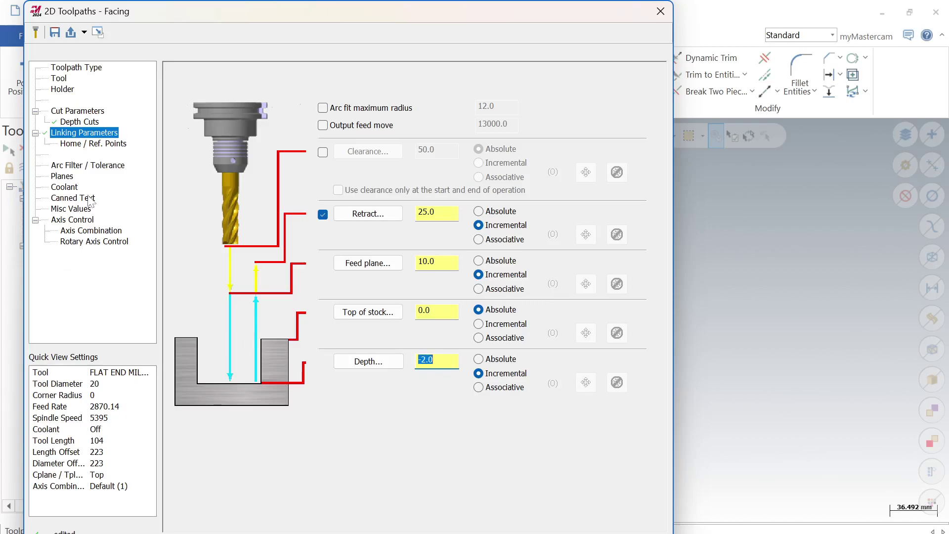
key(Return)
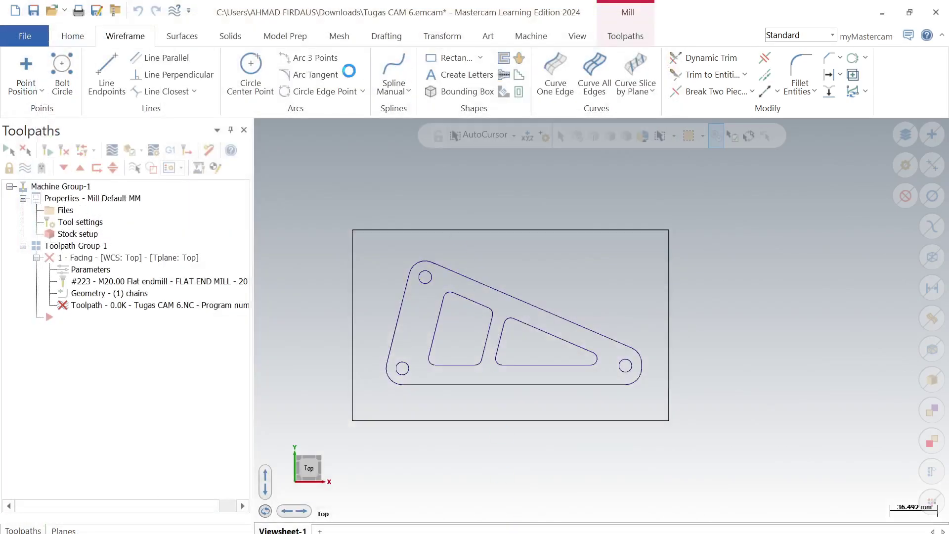
Create a 2D Contour toolpath with the plate's outer profile as its chain
click(617, 37)
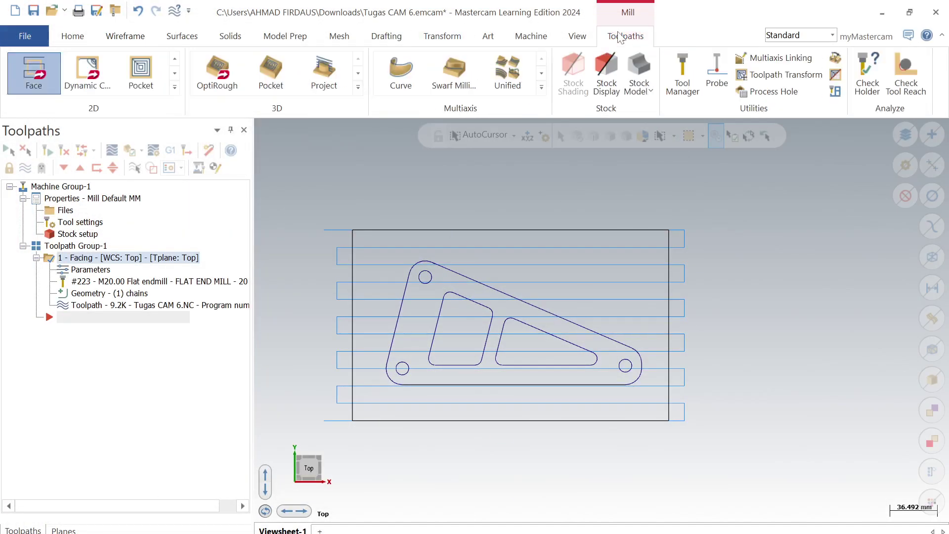
click(174, 73)
click(174, 58)
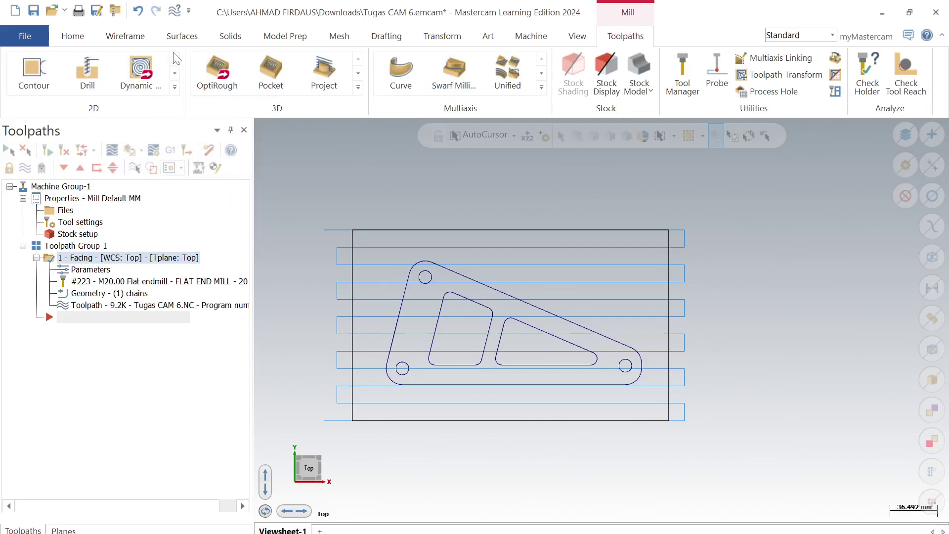
click(34, 69)
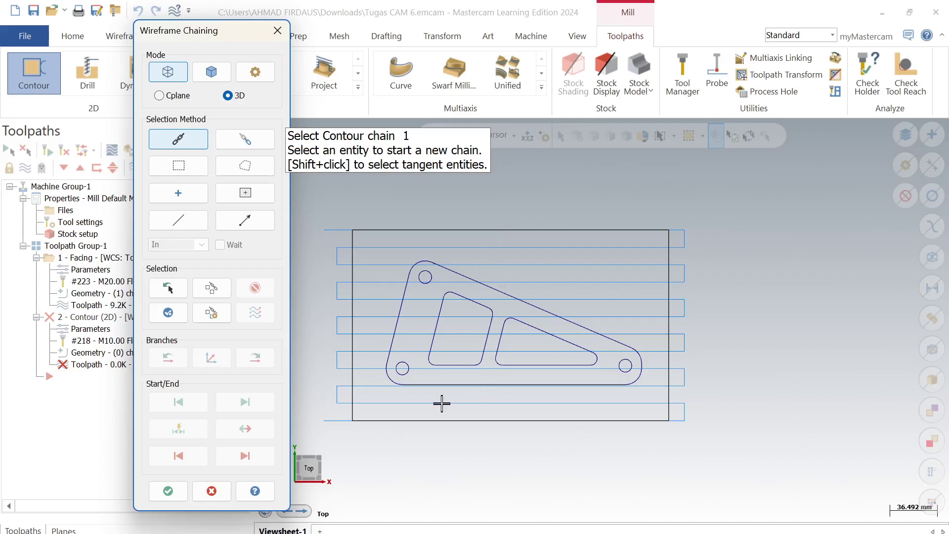
click(460, 276)
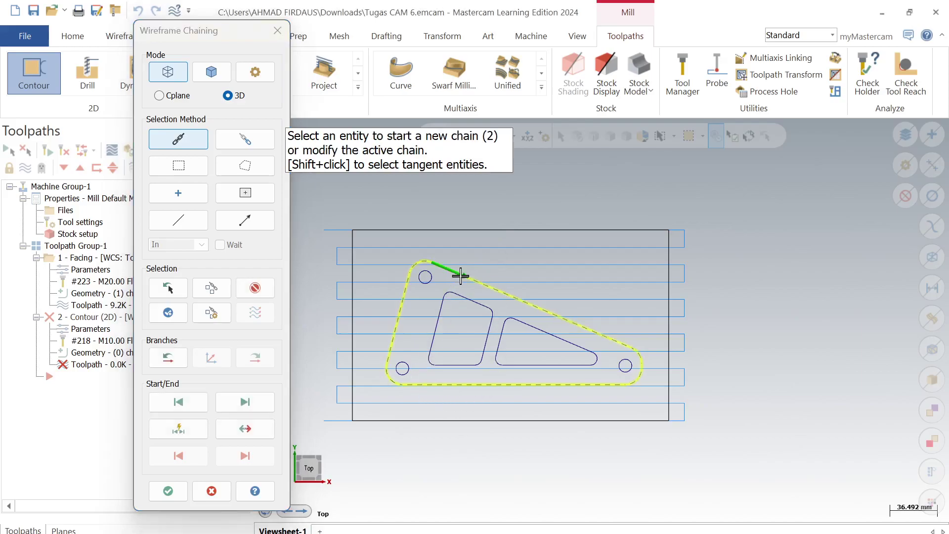
click(168, 491)
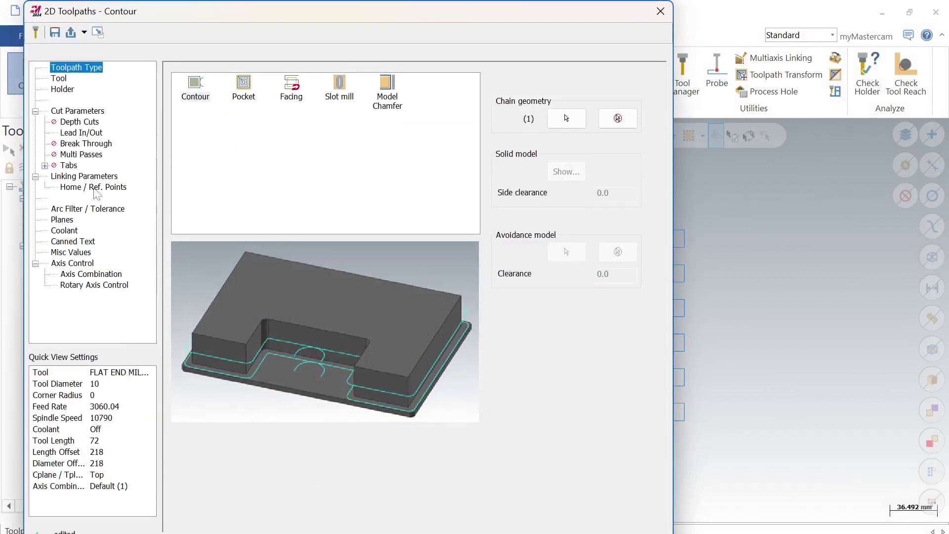
Check the contour operation's tool and cut parameters, then enable depth cuts with a maximum rough step of 1.0
click(58, 78)
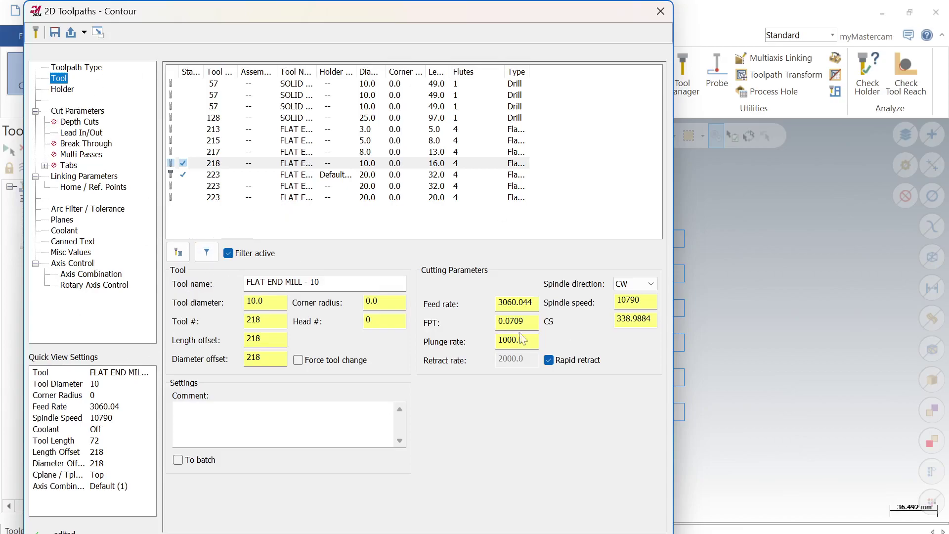
click(83, 116)
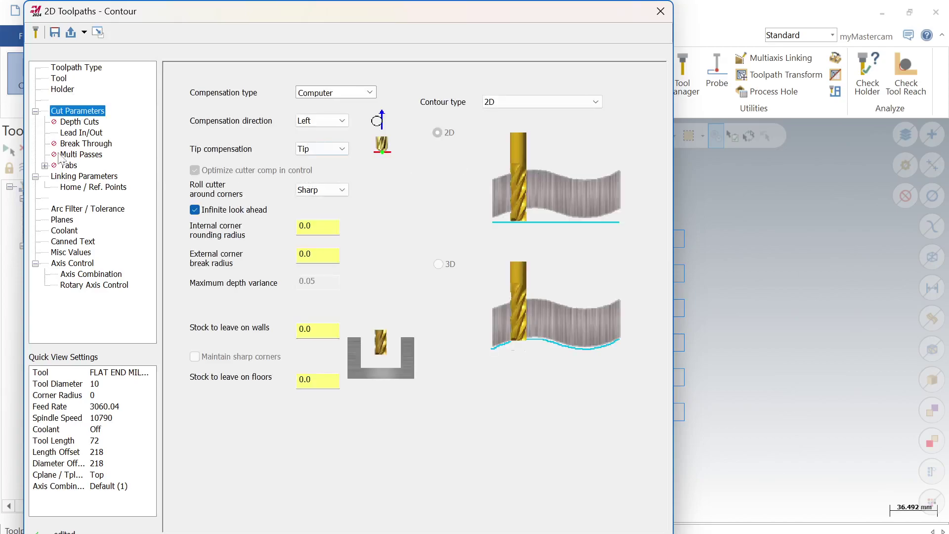
click(75, 123)
click(224, 113)
click(327, 127)
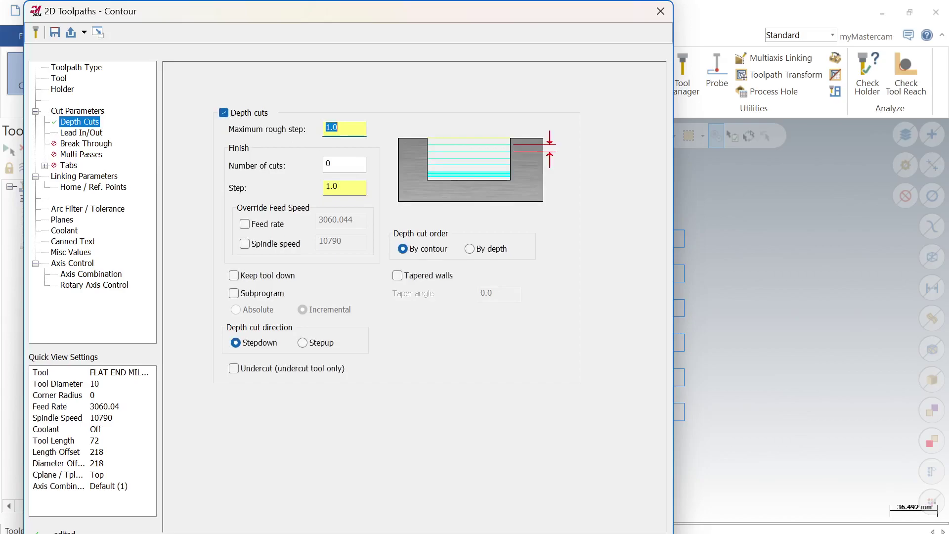
Enable Break Through for the contour operation with a break through amount of 1.0
click(97, 136)
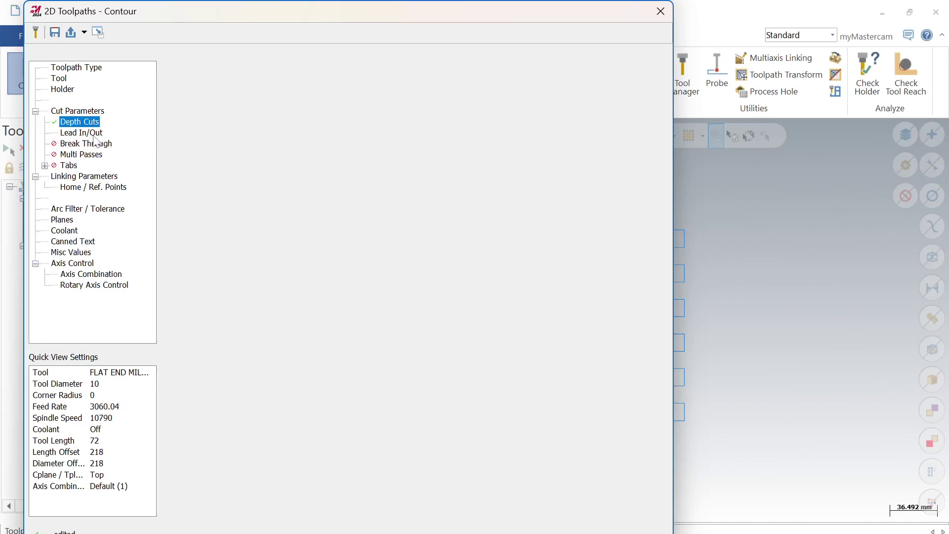
click(86, 144)
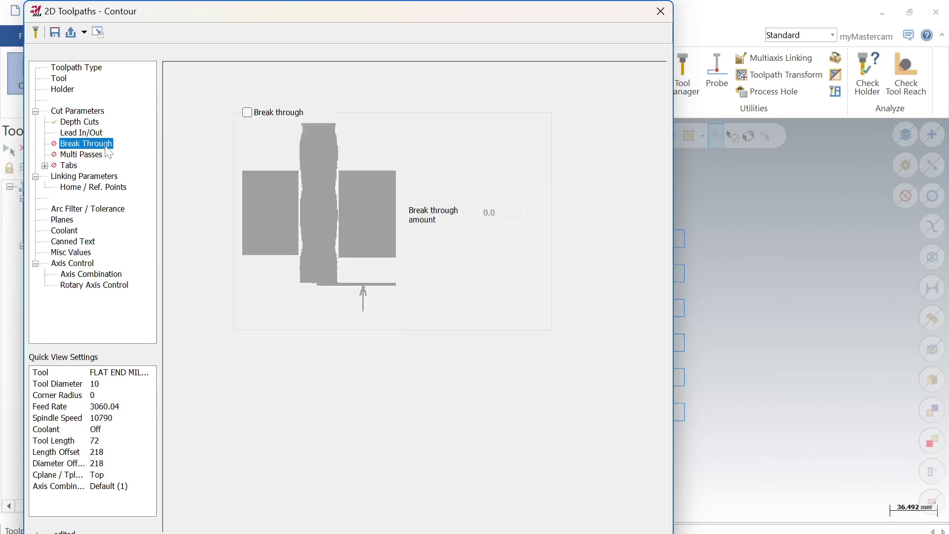
click(247, 113)
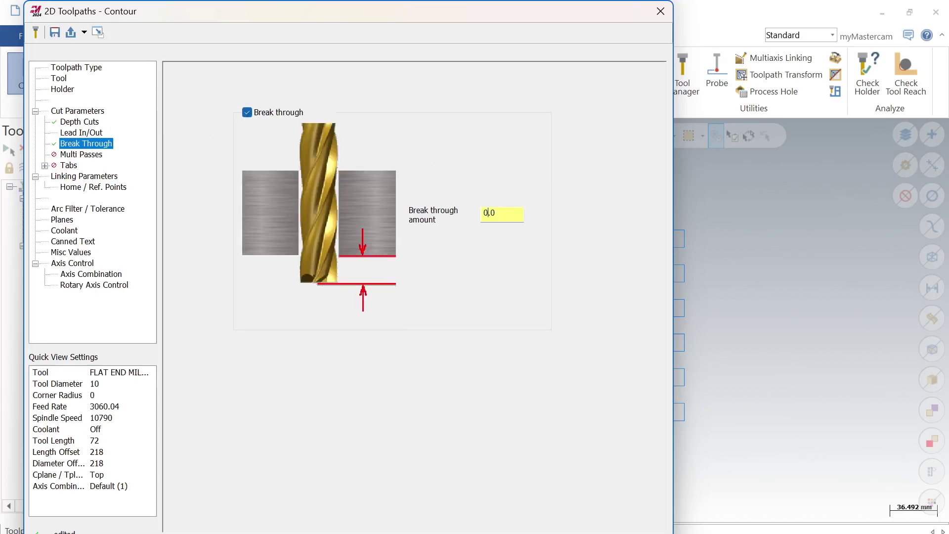
key(BackSpace)
key(Return)
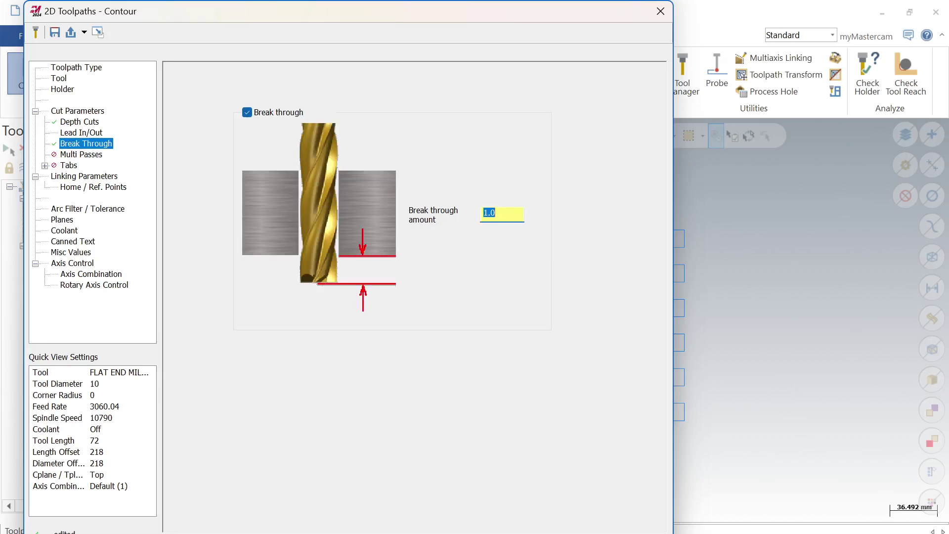
Enable Multi Passes for the contour operation with 10 rough passes at a spacing of 10.0
click(86, 155)
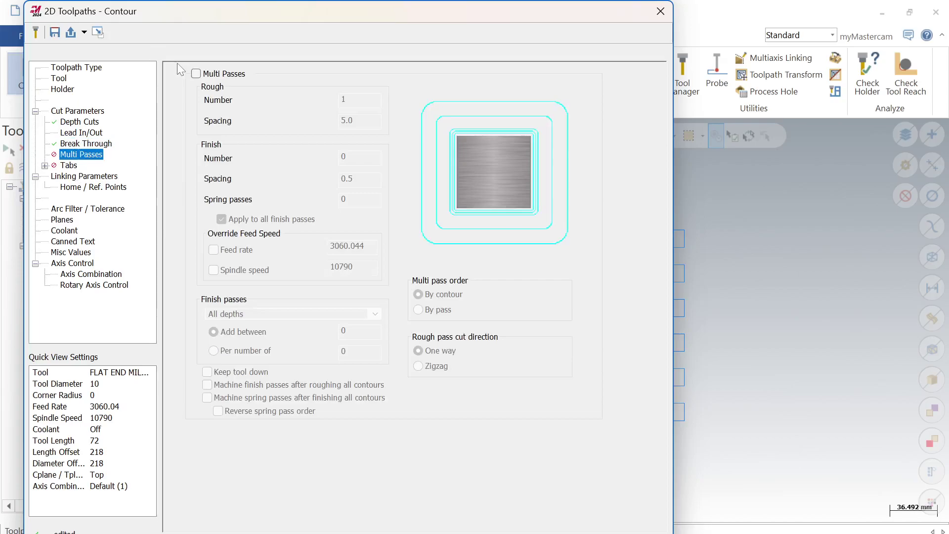
click(195, 73)
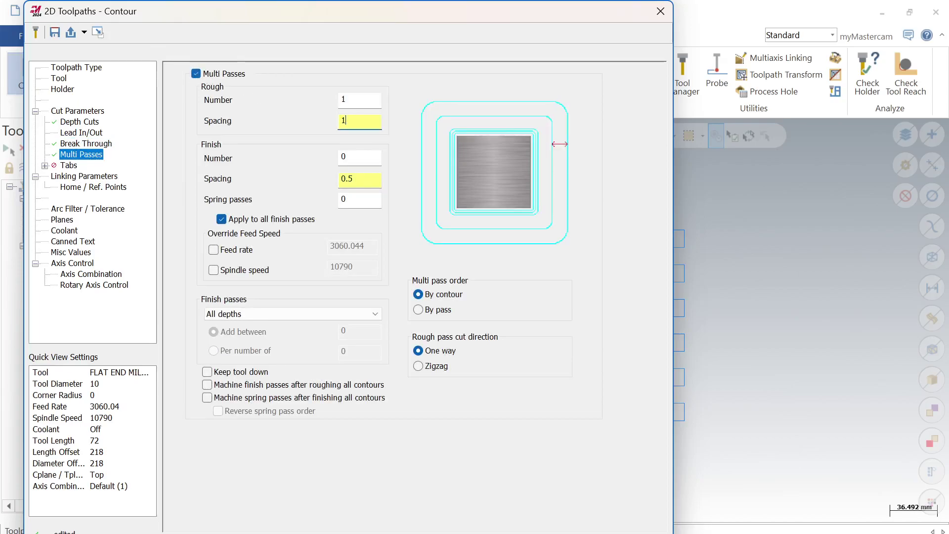
text(10)
key(Return)
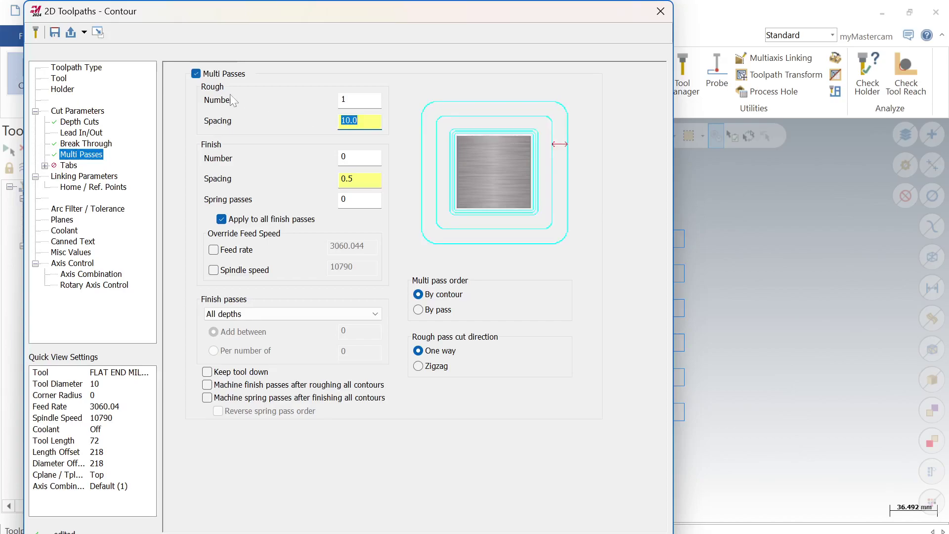
click(346, 100)
key(Return)
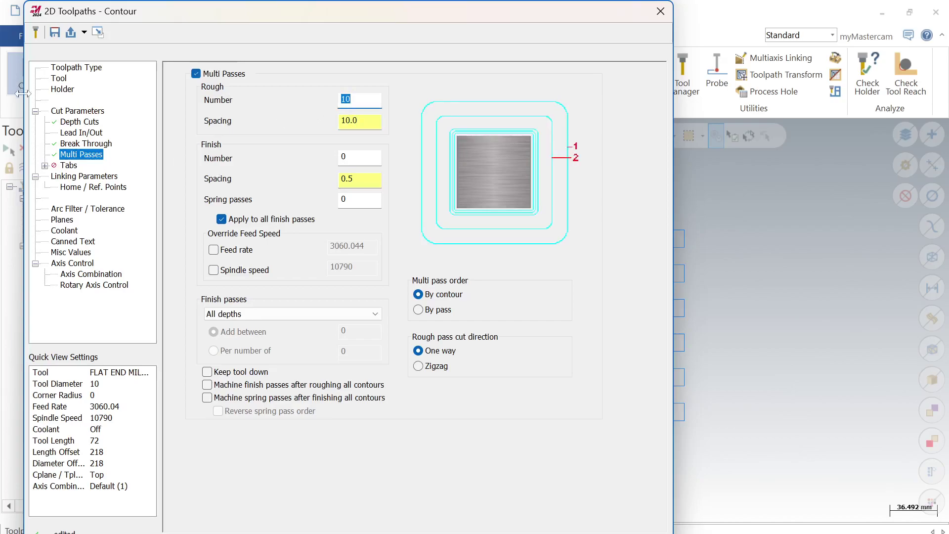
Set the contour operation's linking depth to -25 and generate the toolpath
click(110, 177)
click(418, 361)
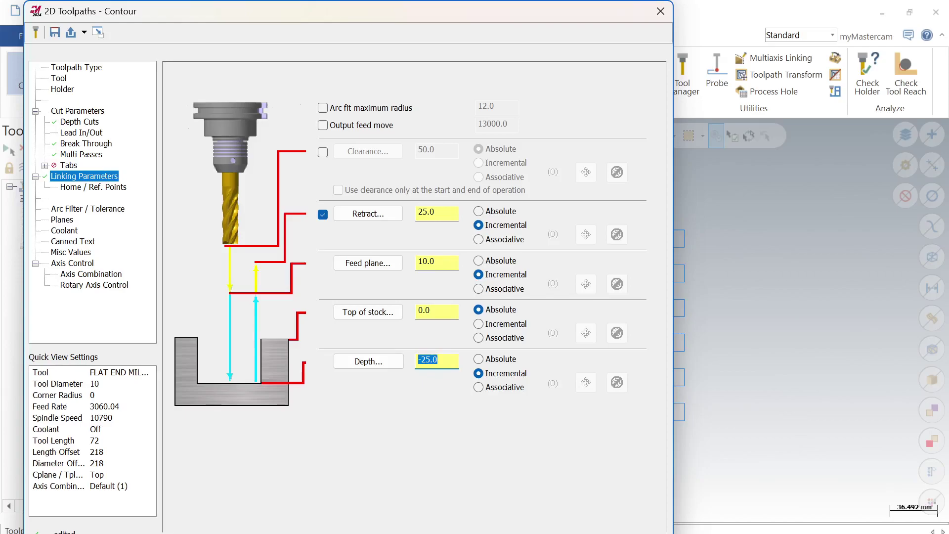
key(Return)
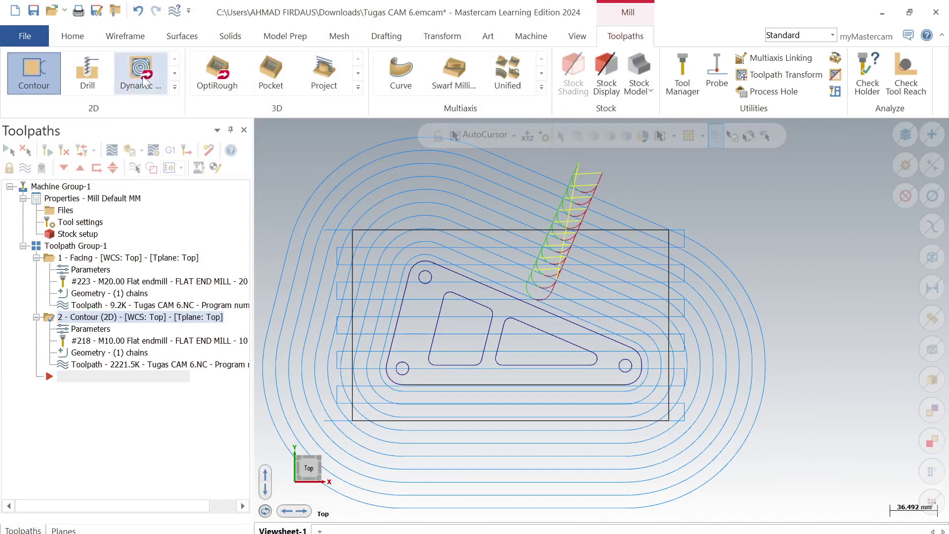
Start a Drill toolpath and select the centre of the hole at the plate's upper corner
click(96, 64)
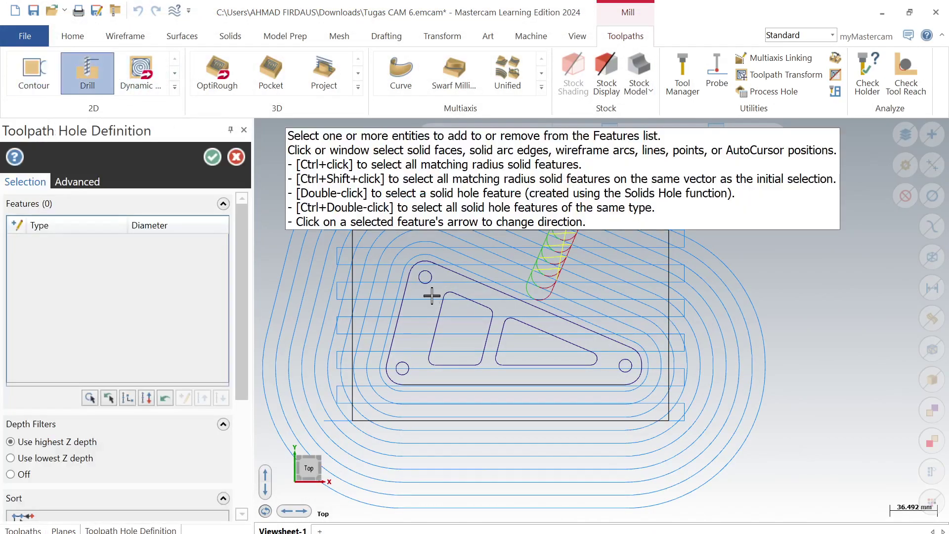
scroll(431, 295, up, 5)
scroll(432, 296, up, 1)
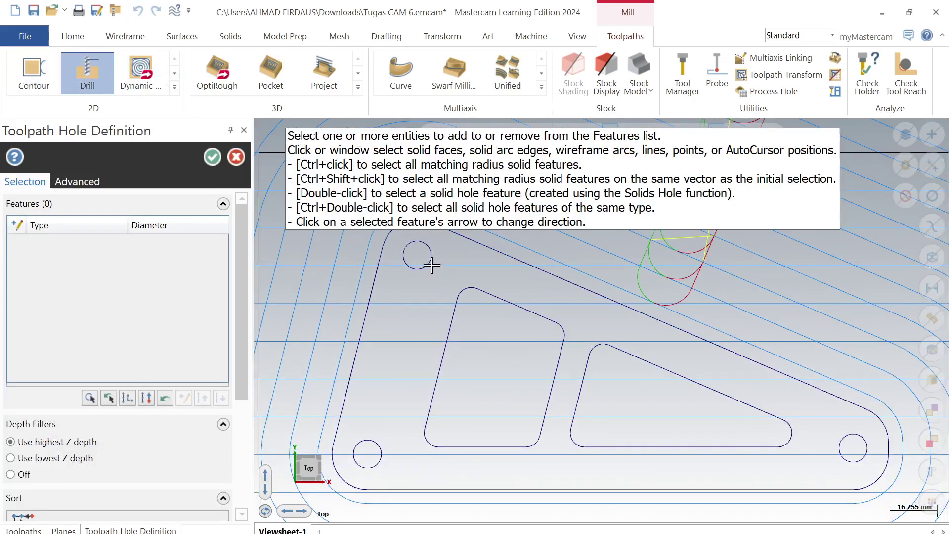
scroll(430, 258, up, 1)
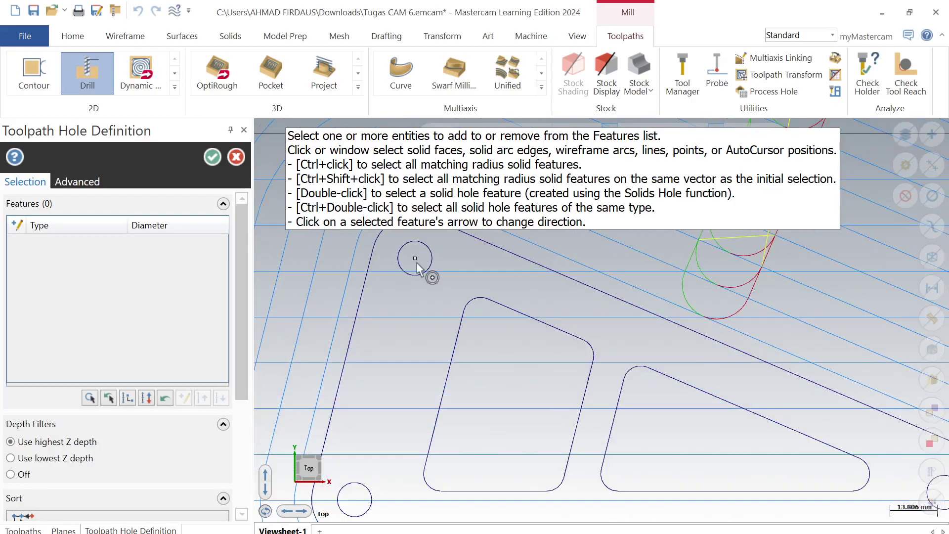
click(415, 256)
scroll(418, 260, down, 3)
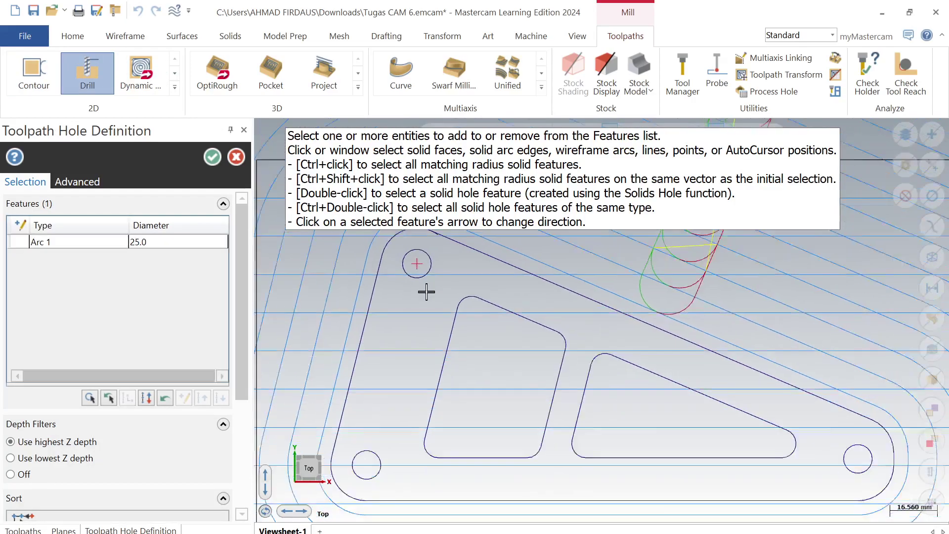
scroll(398, 395, down, 3)
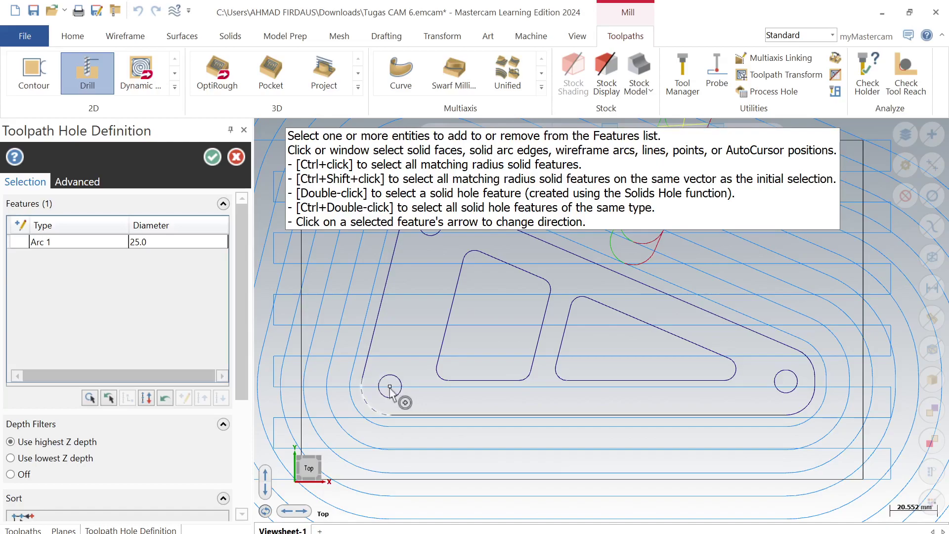
Add the centres of the plate's two lower corner holes to the drill features and accept the selection
scroll(389, 387, up, 2)
click(389, 384)
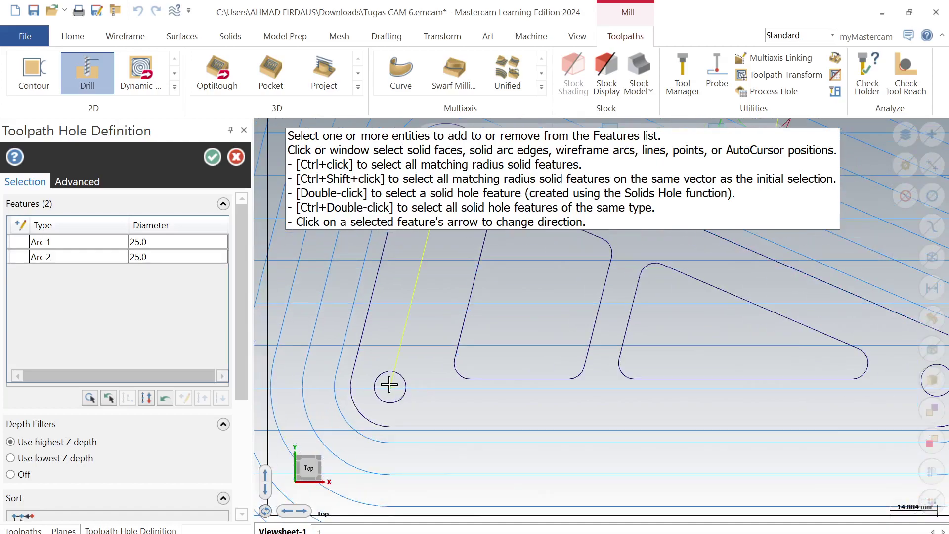
scroll(390, 386, down, 3)
scroll(575, 385, up, 4)
scroll(575, 387, up, 3)
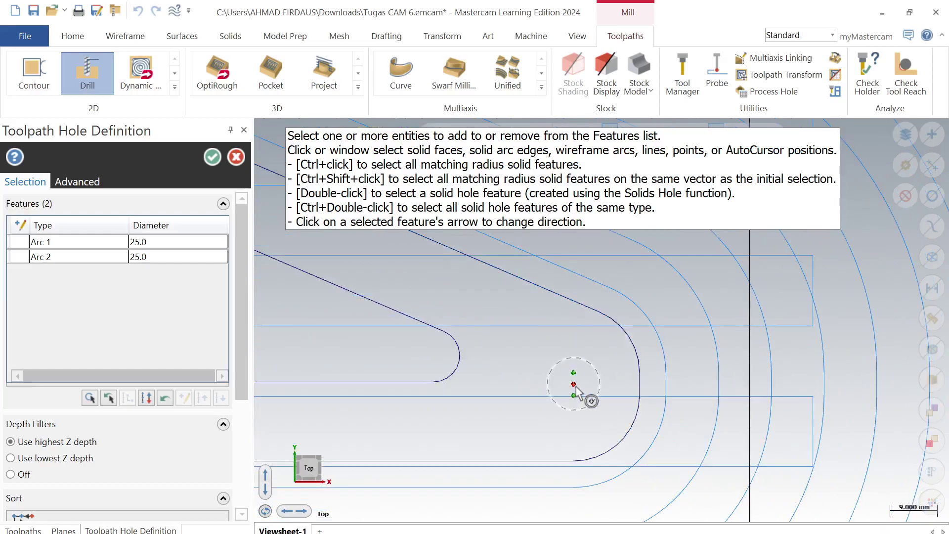
click(573, 384)
scroll(572, 384, down, 1)
scroll(572, 384, down, 4)
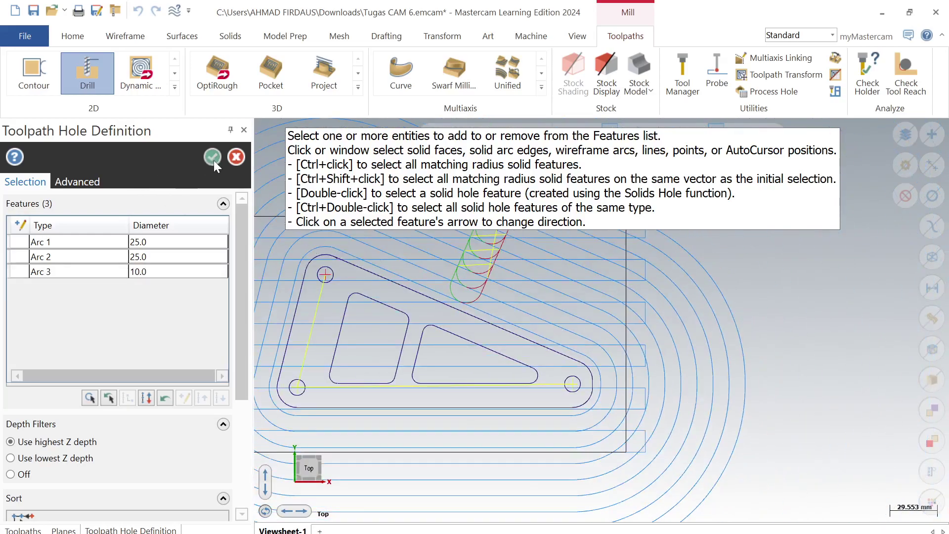
click(212, 157)
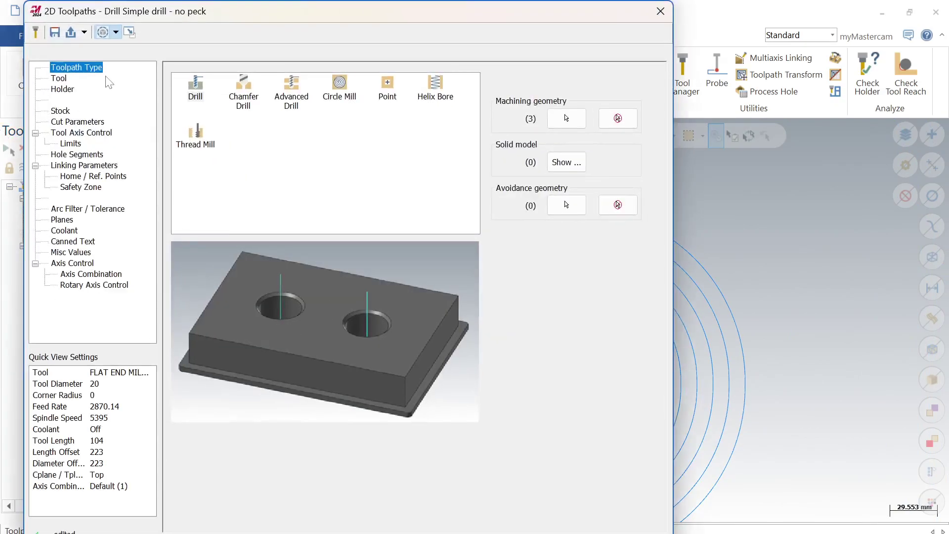
Filter the drill operation's tool list to show only drills
click(60, 79)
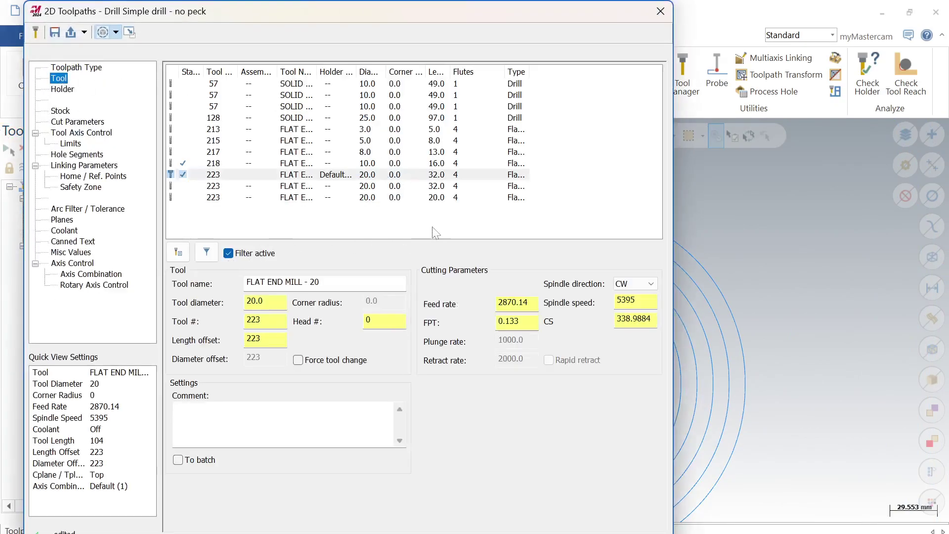
click(207, 253)
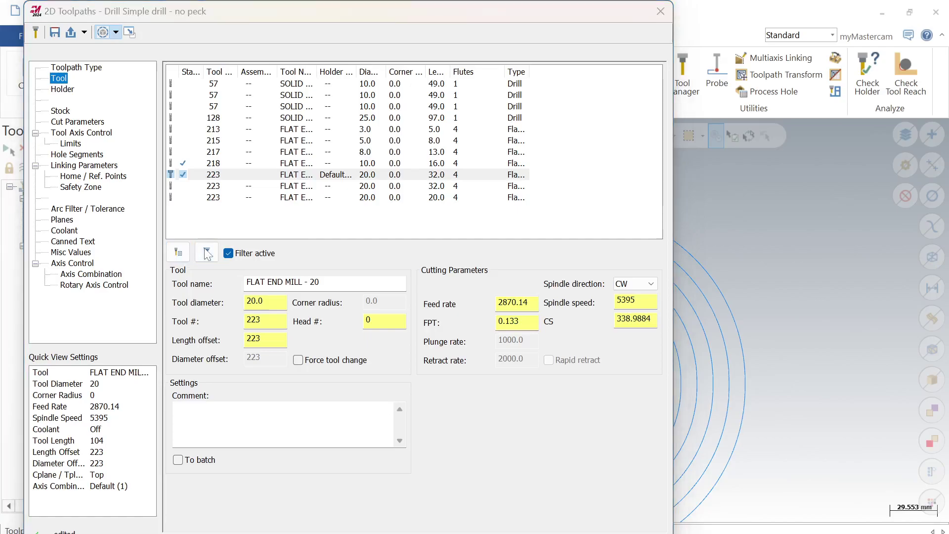
click(207, 253)
key(Return)
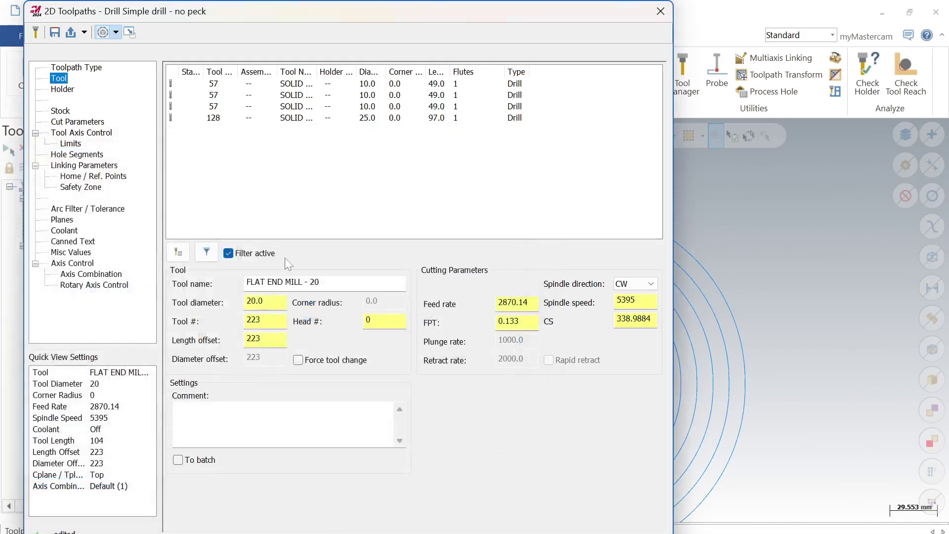
Add the 10 mm solid carbide drill, tool 57, from the tool library as another tool for the drill operation
click(179, 254)
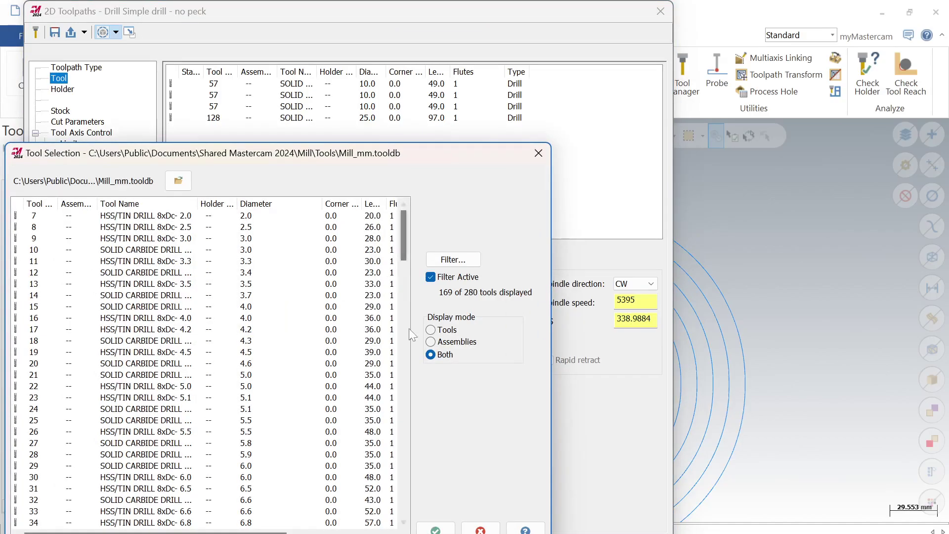
scroll(301, 366, down, 2)
scroll(302, 366, down, 5)
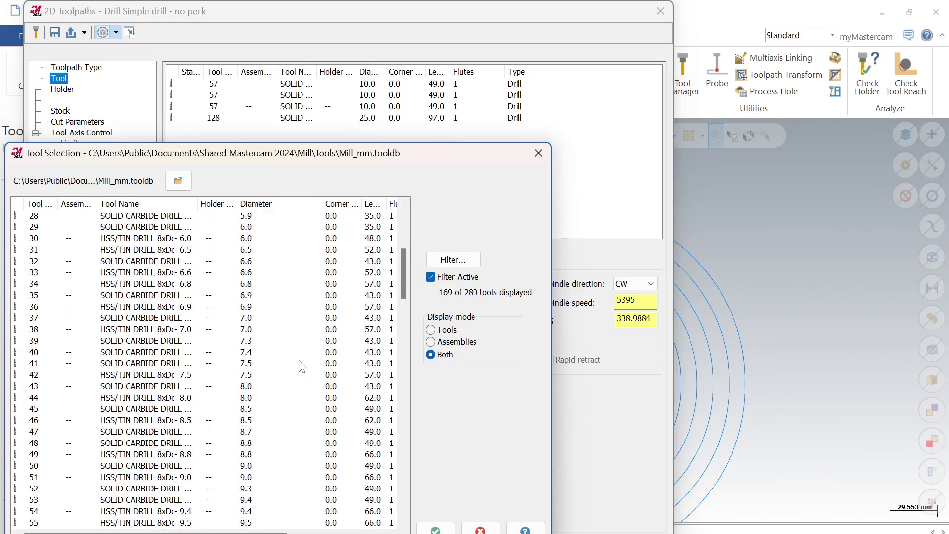
scroll(302, 366, down, 5)
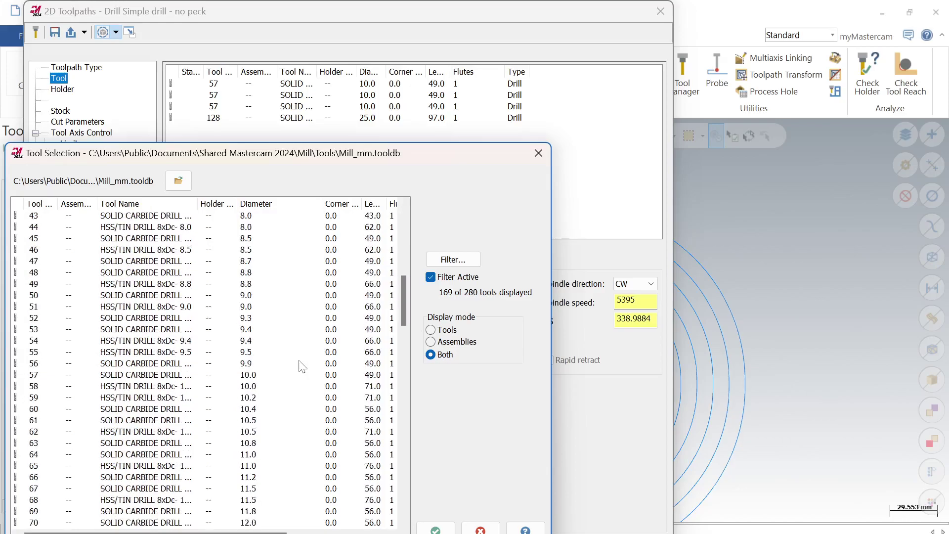
click(265, 376)
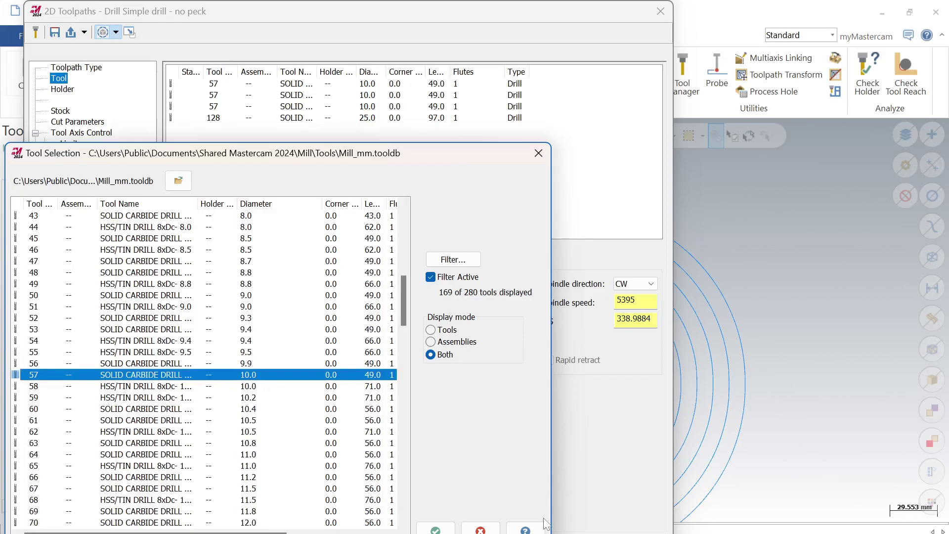
click(436, 529)
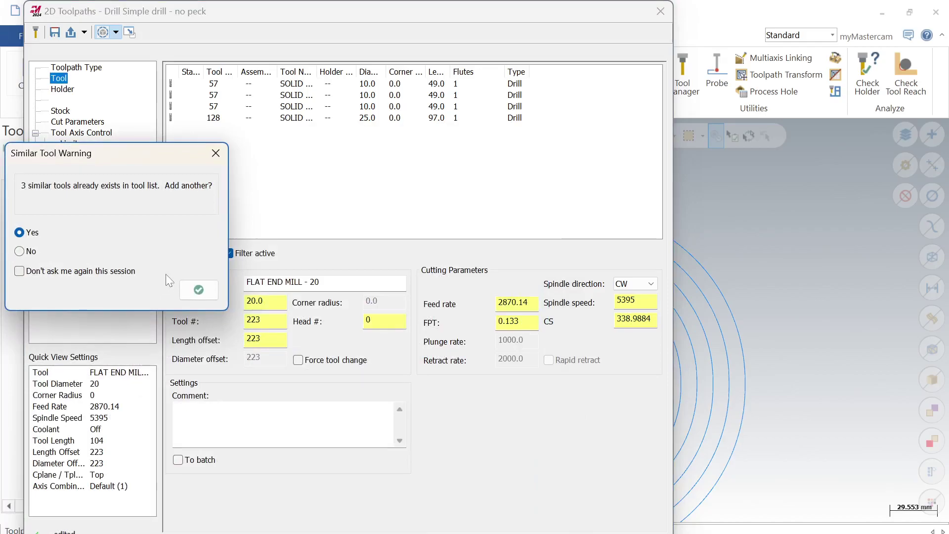
click(199, 291)
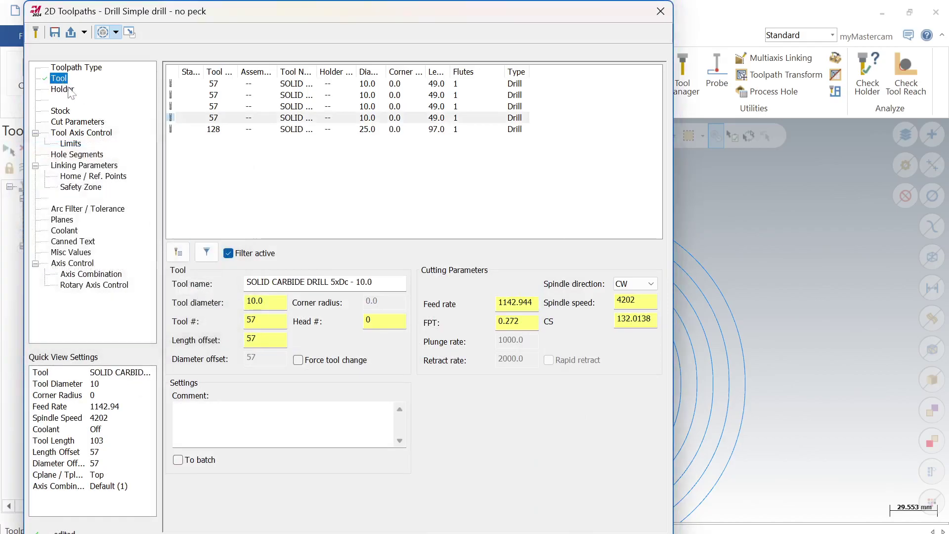
Keep the Drill/Counterbore cycle, go through the drill operation's axis, hole segment and linking settings, and accept it to generate the toolpath
click(74, 121)
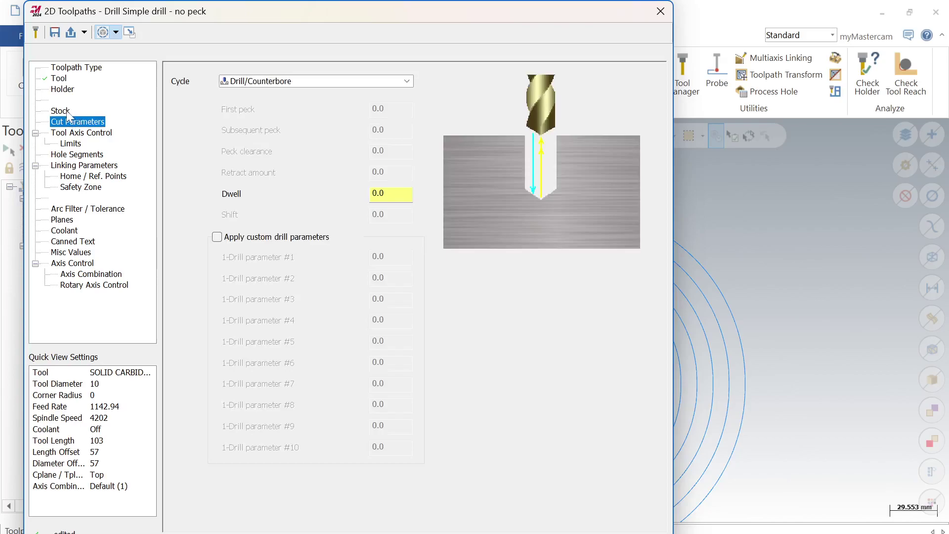
click(365, 79)
click(365, 79)
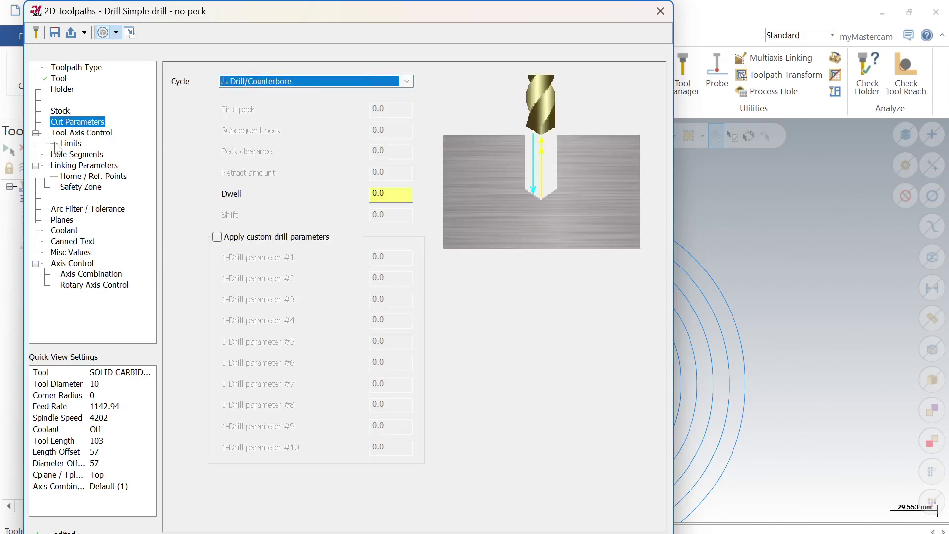
click(74, 133)
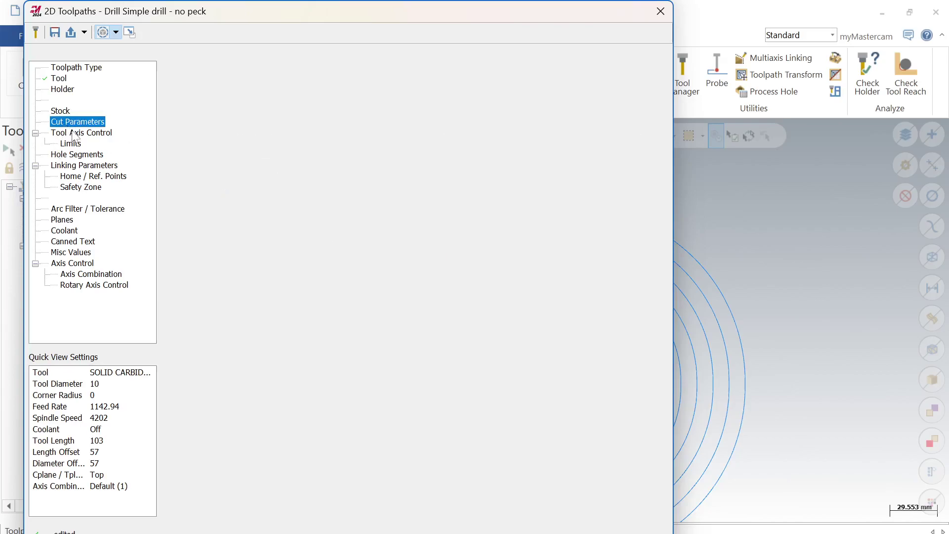
click(82, 157)
click(93, 168)
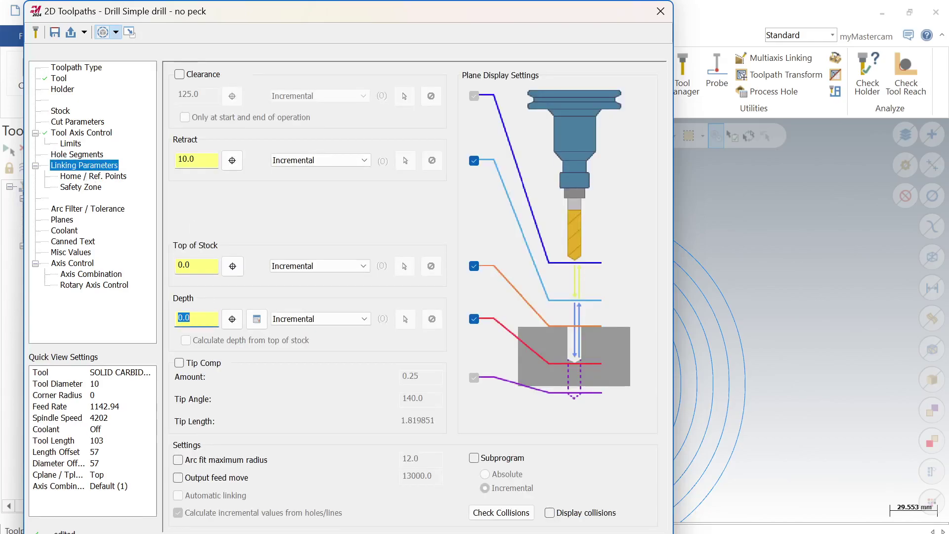
key(Return)
key(Return)
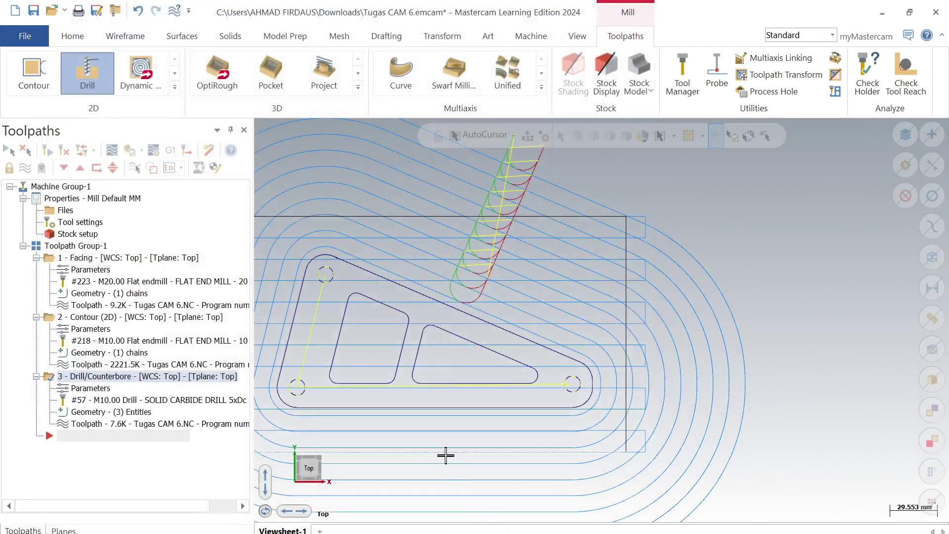
Start a 2D Pocket toolpath and chain the two inner cutout contours of the triangular plate as its geometry
click(175, 73)
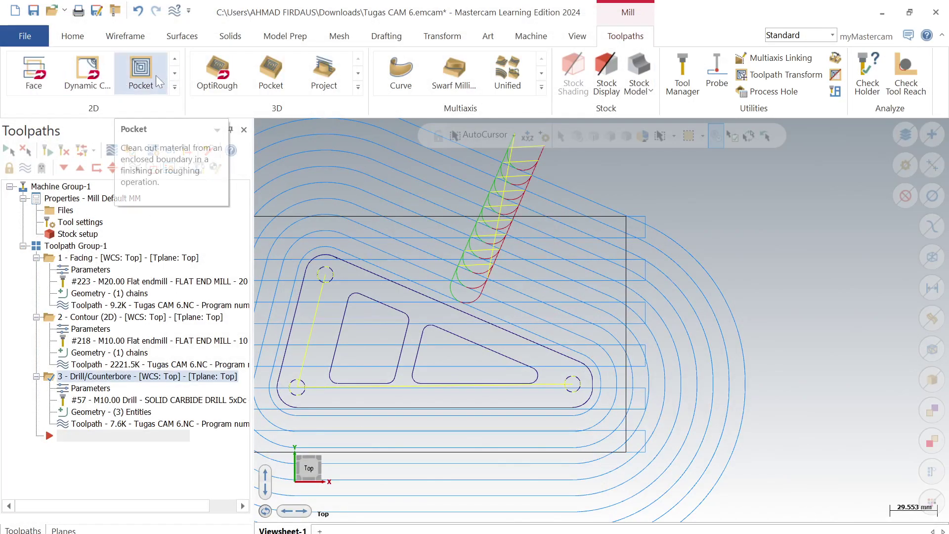
click(155, 75)
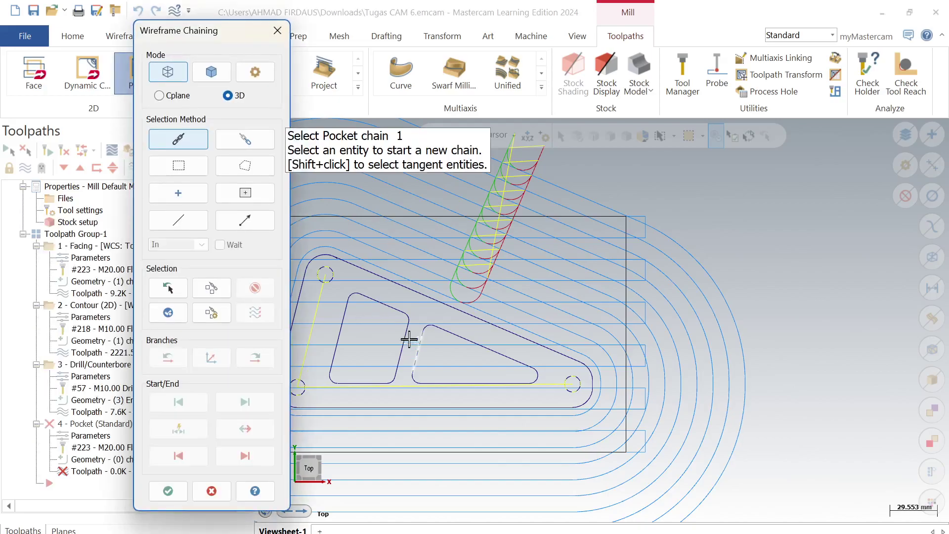
click(364, 297)
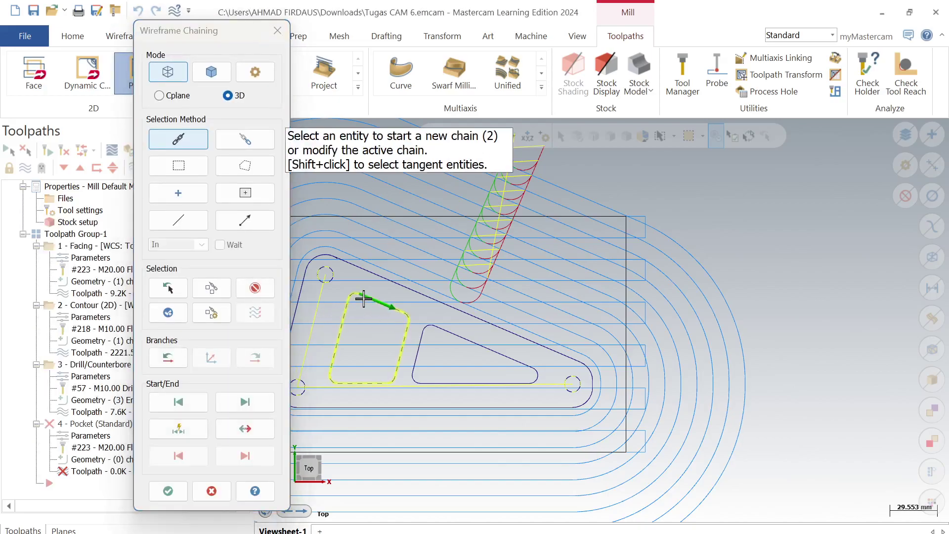
click(457, 333)
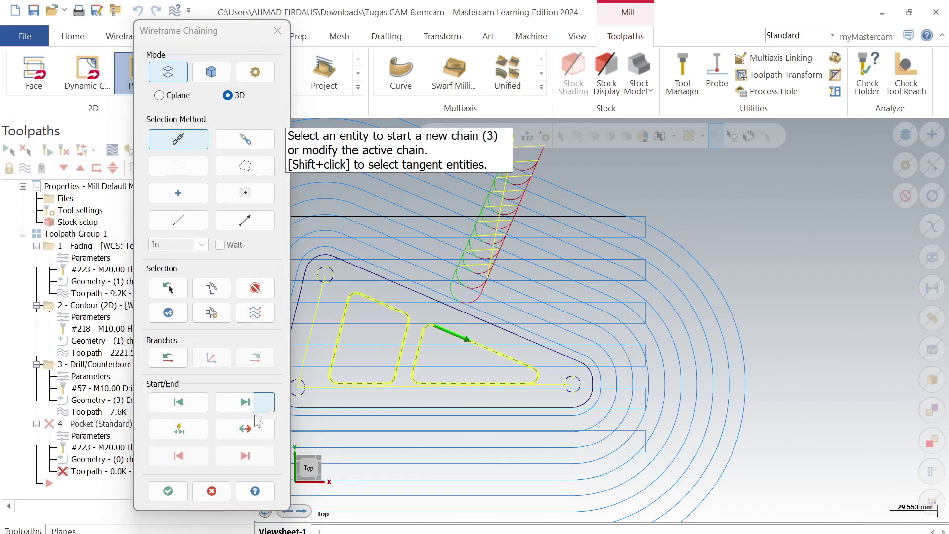
click(179, 491)
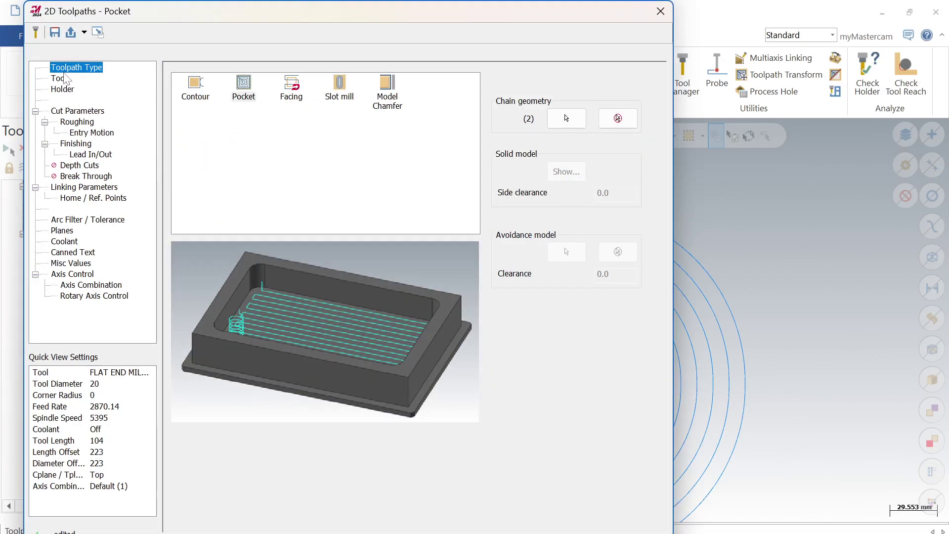
Choose the 3 mm flat end mill, tool 213, for the pocket operation
click(65, 77)
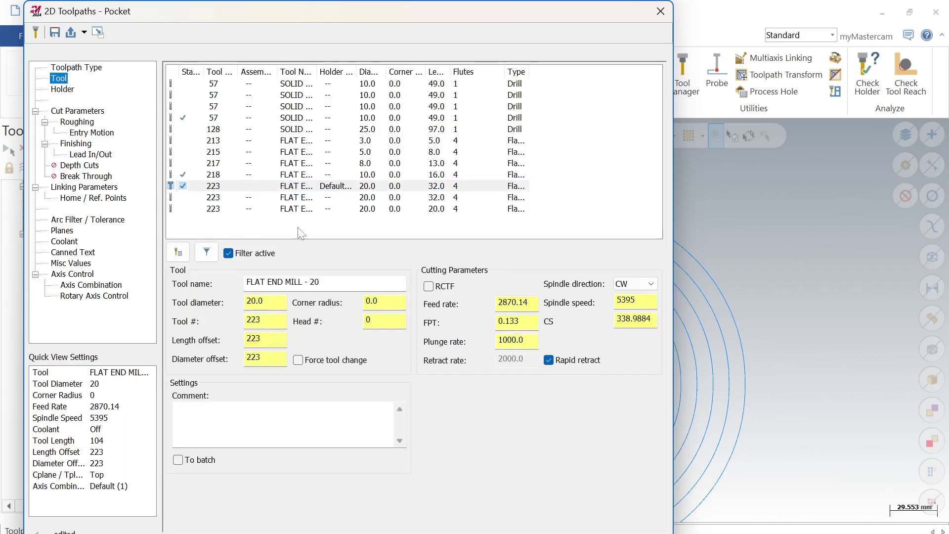
click(325, 141)
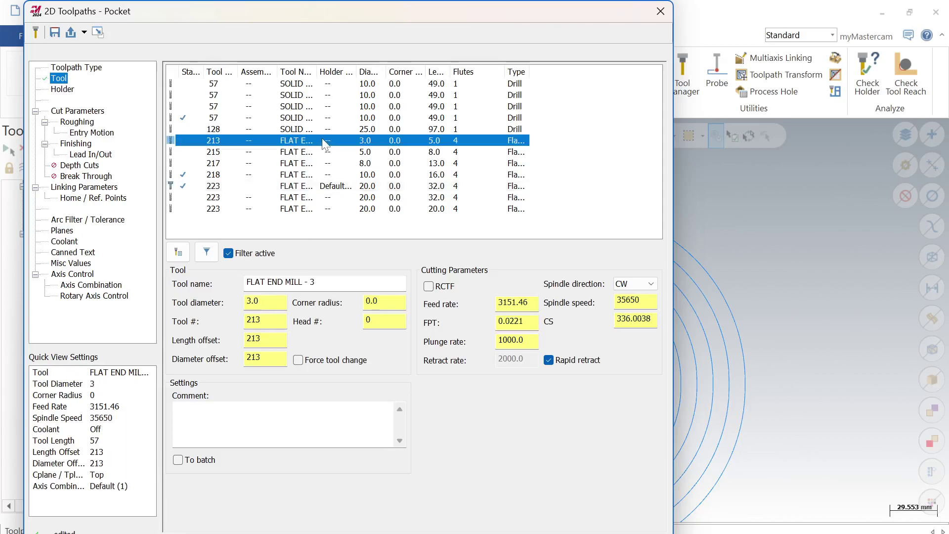